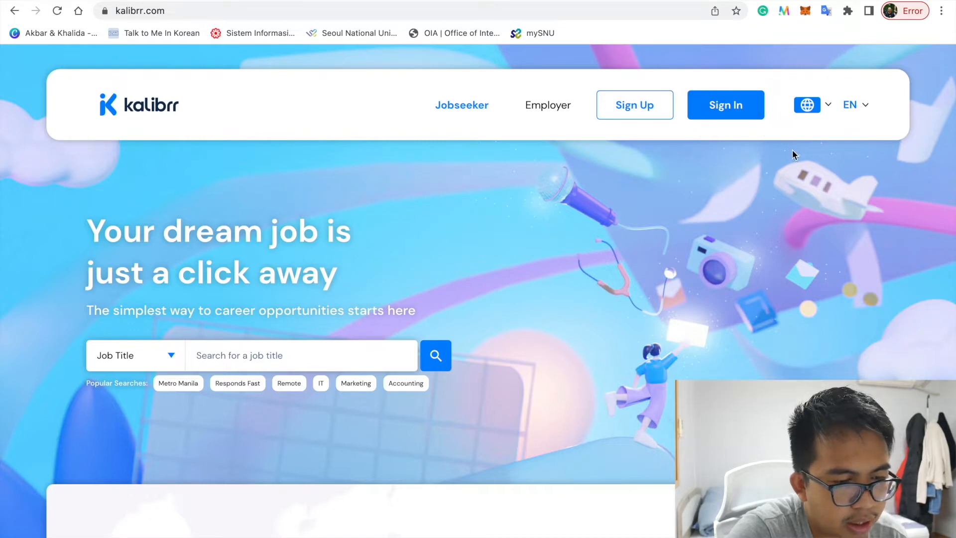
Step: Show the language options available for the Kalibrr home page
click(865, 107)
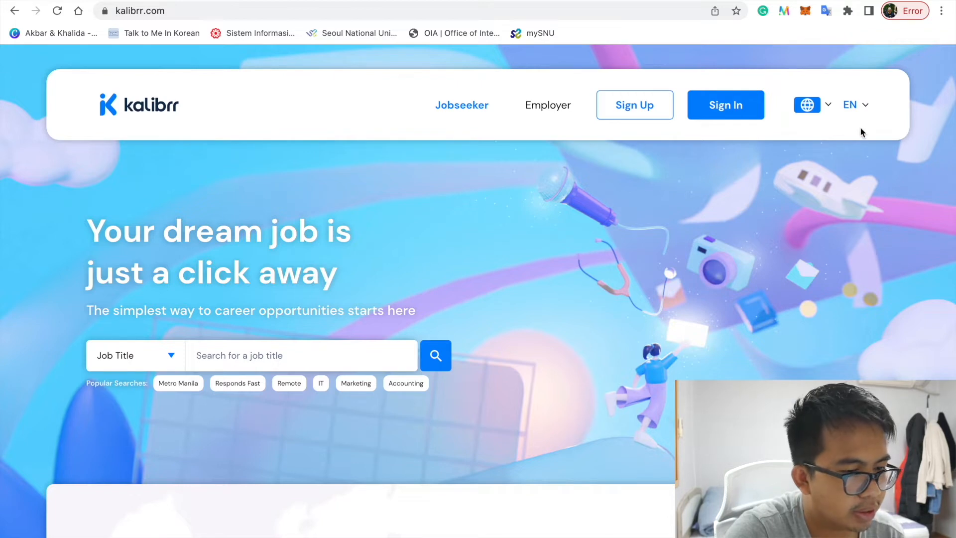
click(864, 107)
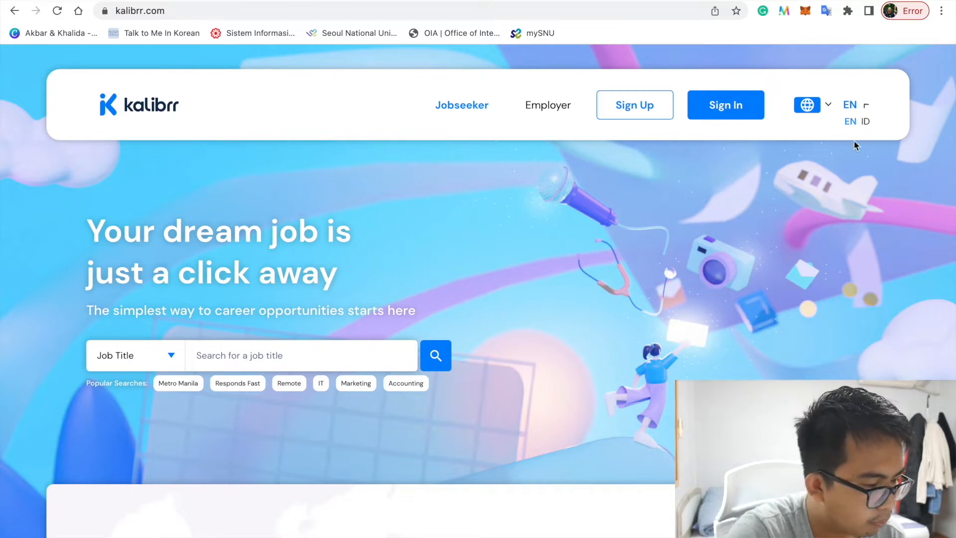
Step: Search the job titles for "product manager" and look through the matching job listings
scroll(626, 253, down, 2)
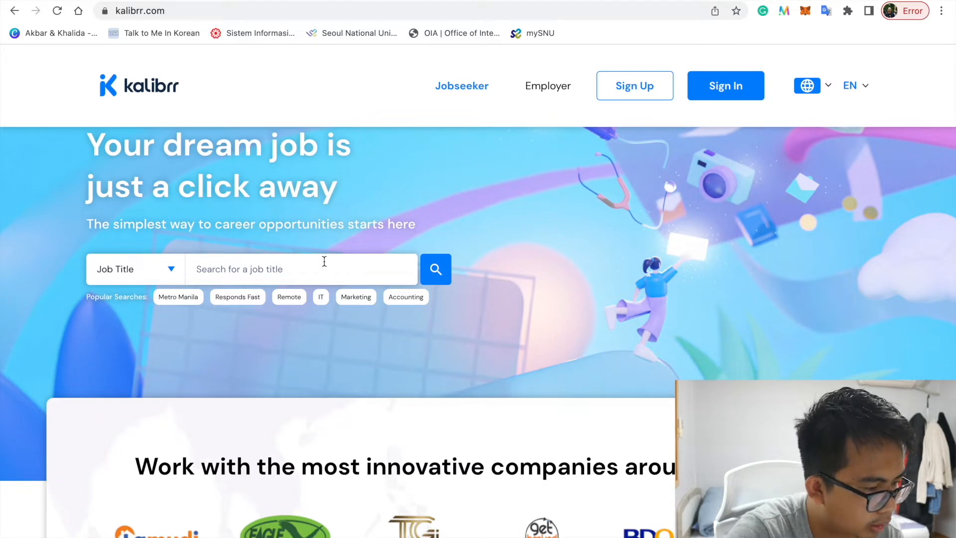
click(319, 264)
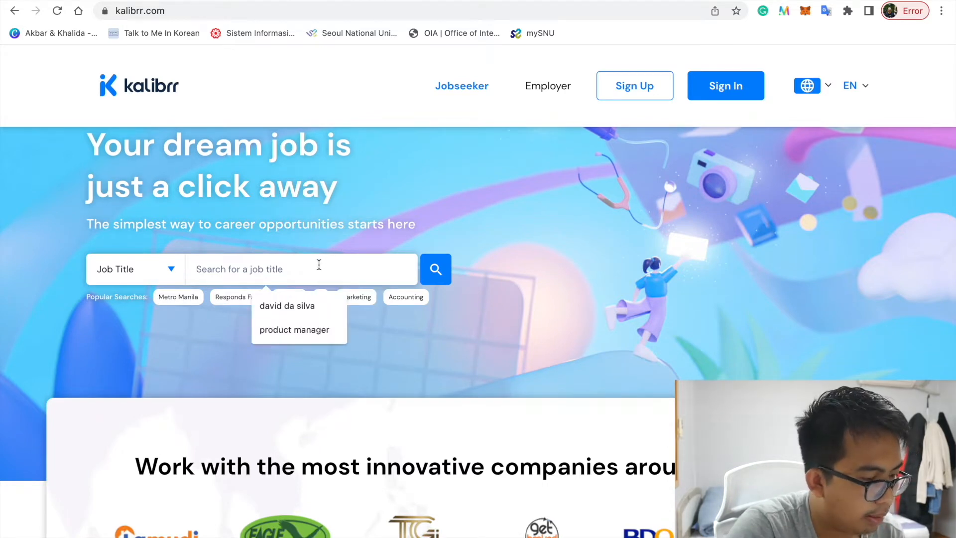
text(product)
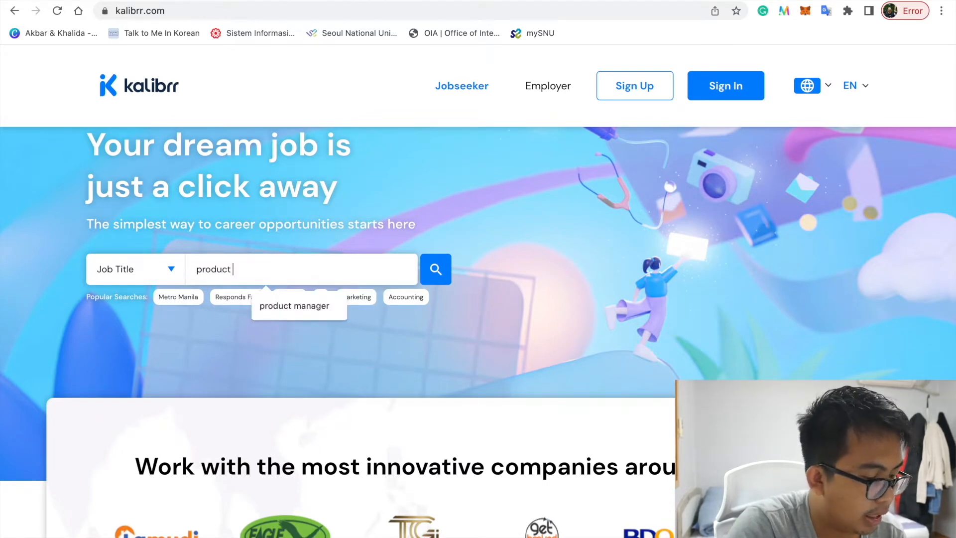
text( manager)
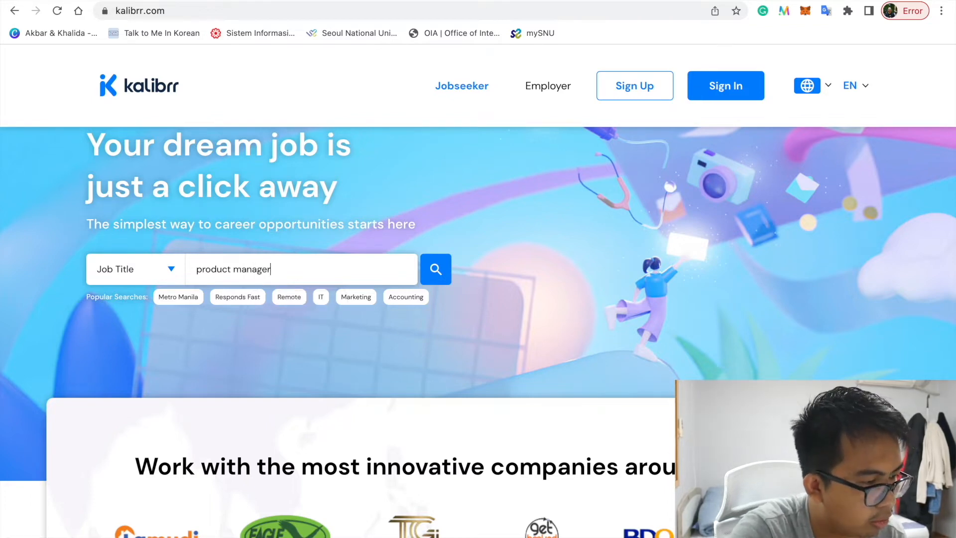
key(Return)
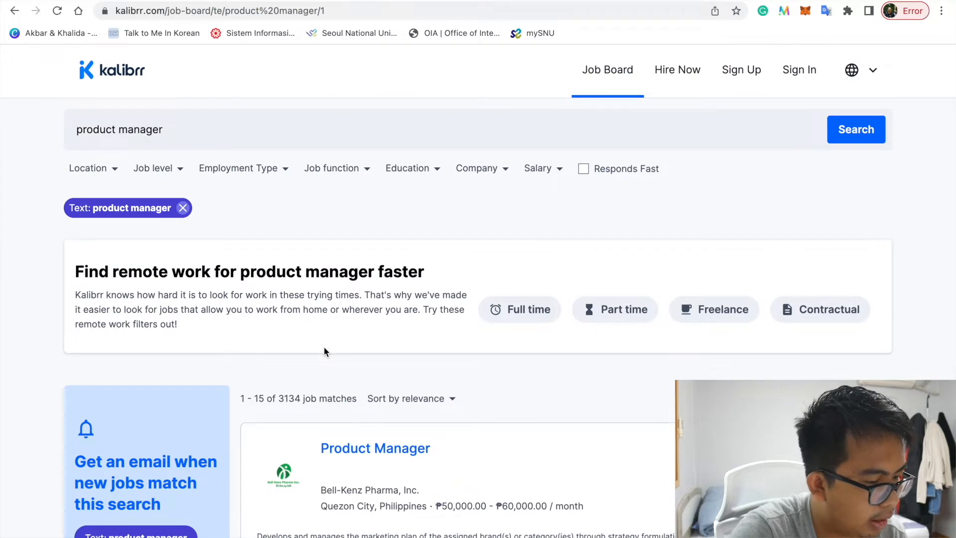
scroll(324, 351, down, 5)
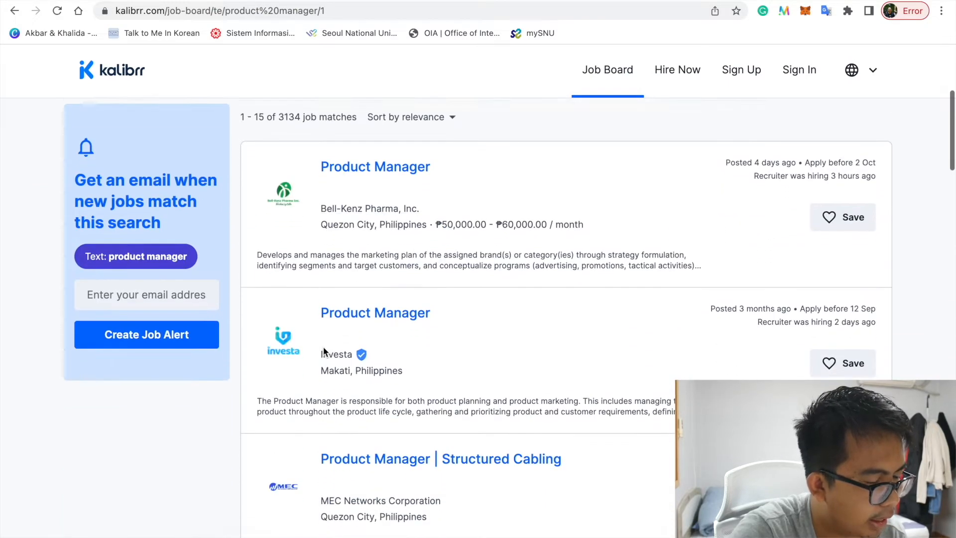
scroll(323, 351, down, 10)
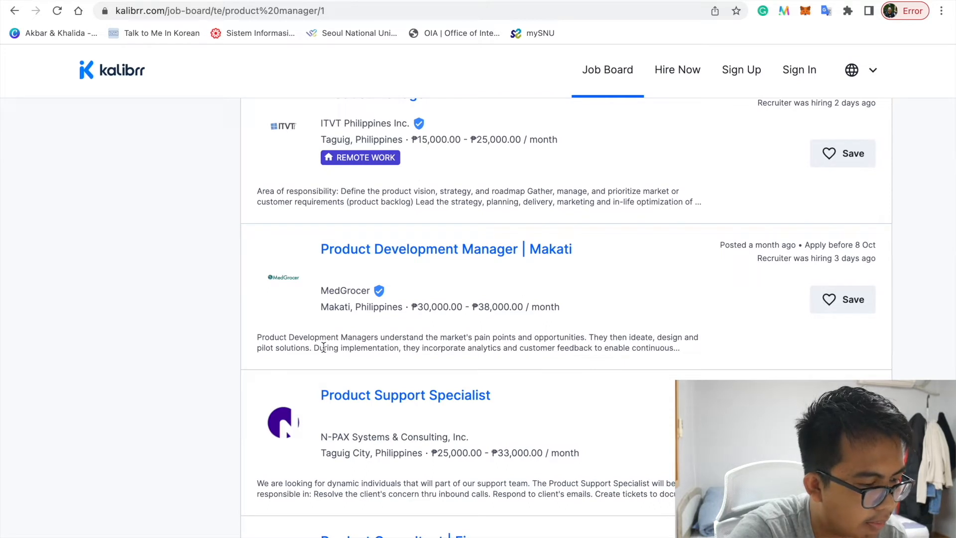
scroll(323, 347, up, 4)
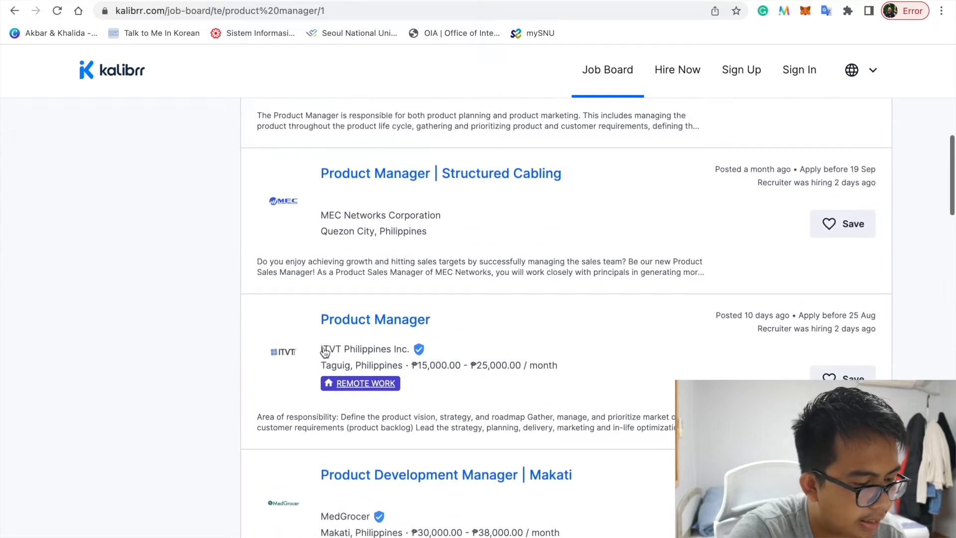
scroll(324, 353, up, 8)
scroll(325, 352, up, 4)
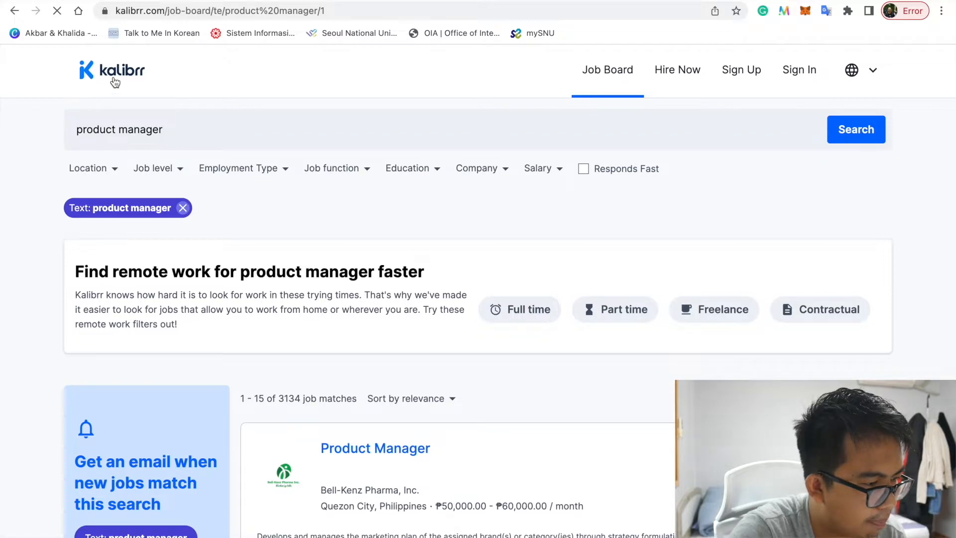
Step: Return to the Kalibrr home page and review its partner companies, featured careers, hiring section, job categories, testimonials and mobile app section
scroll(275, 381, down, 10)
scroll(275, 380, up, 3)
scroll(276, 384, up, 1)
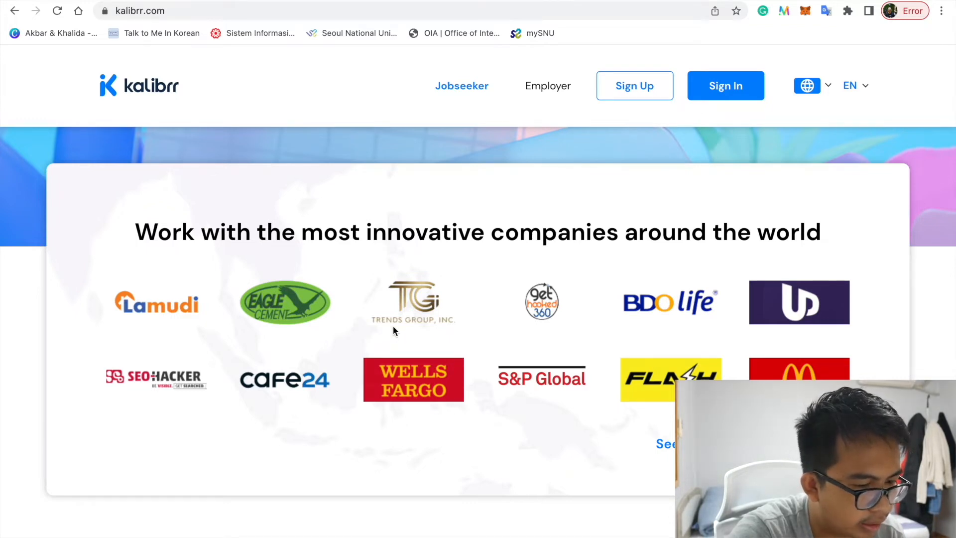
scroll(393, 327, down, 7)
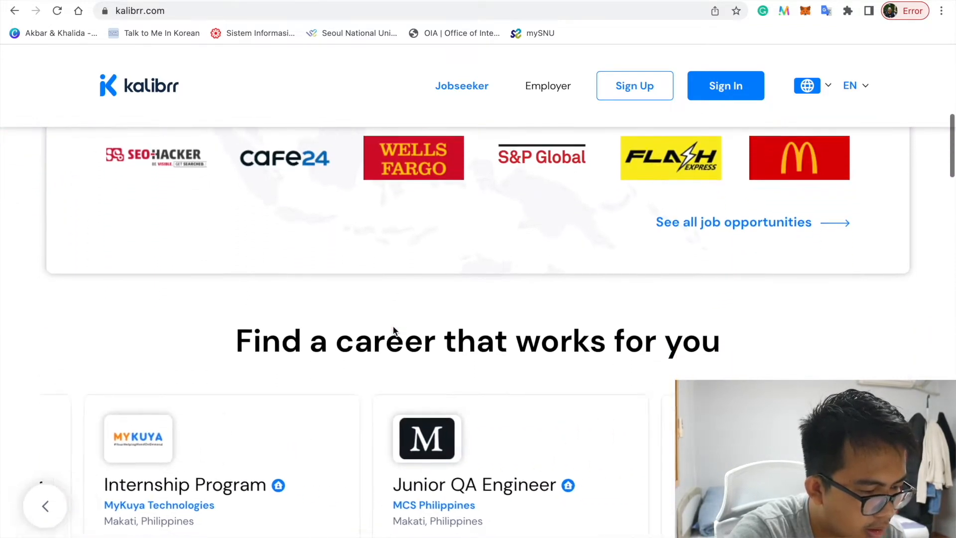
scroll(393, 326, down, 2)
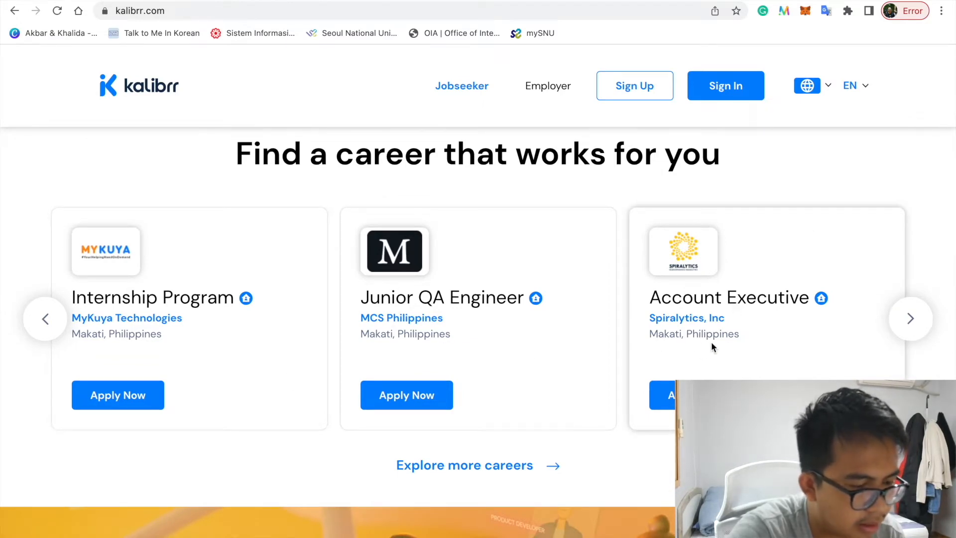
scroll(712, 345, down, 7)
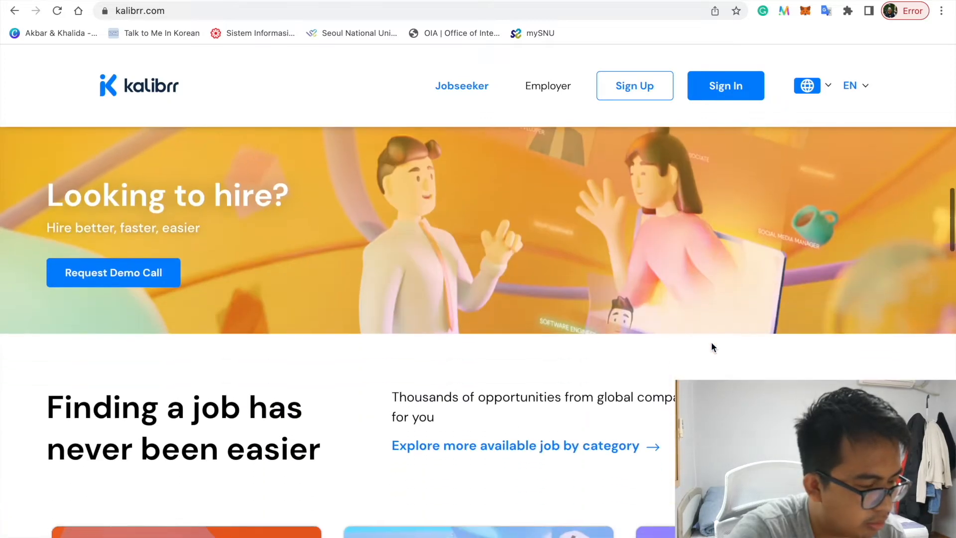
scroll(711, 343, down, 1)
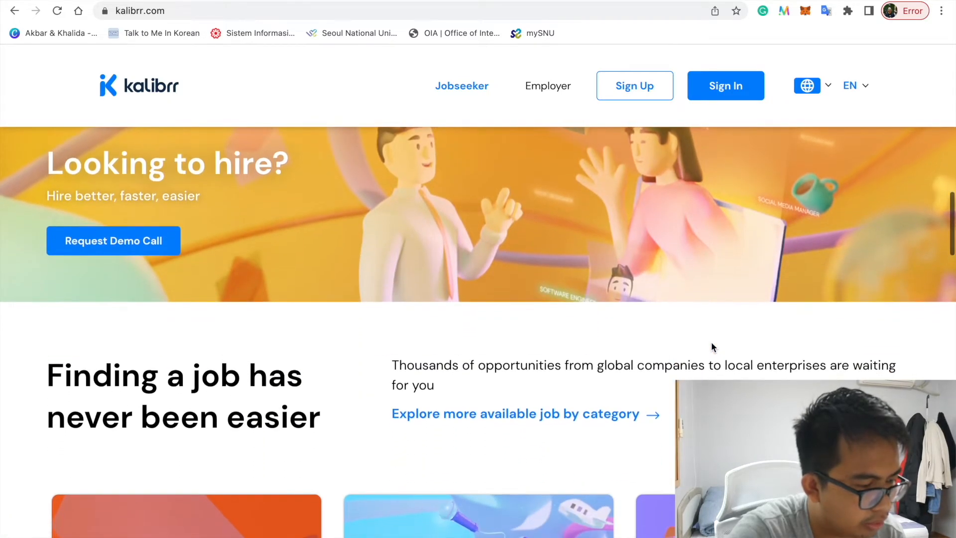
scroll(712, 347, down, 7)
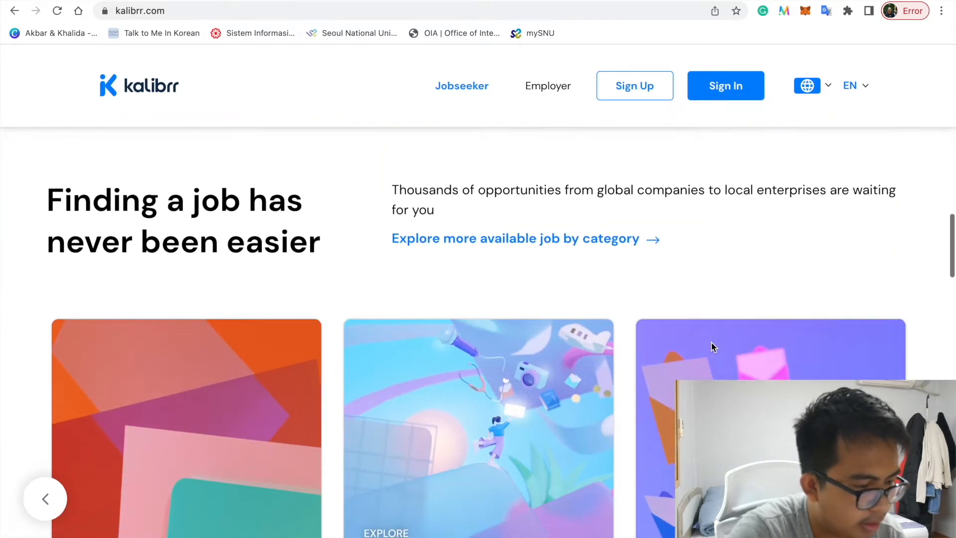
scroll(712, 347, down, 4)
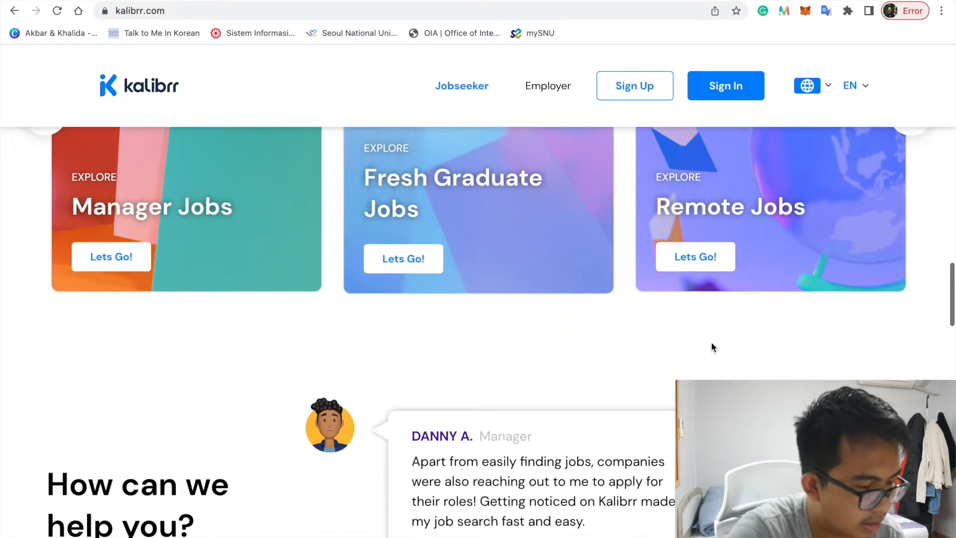
scroll(712, 347, down, 15)
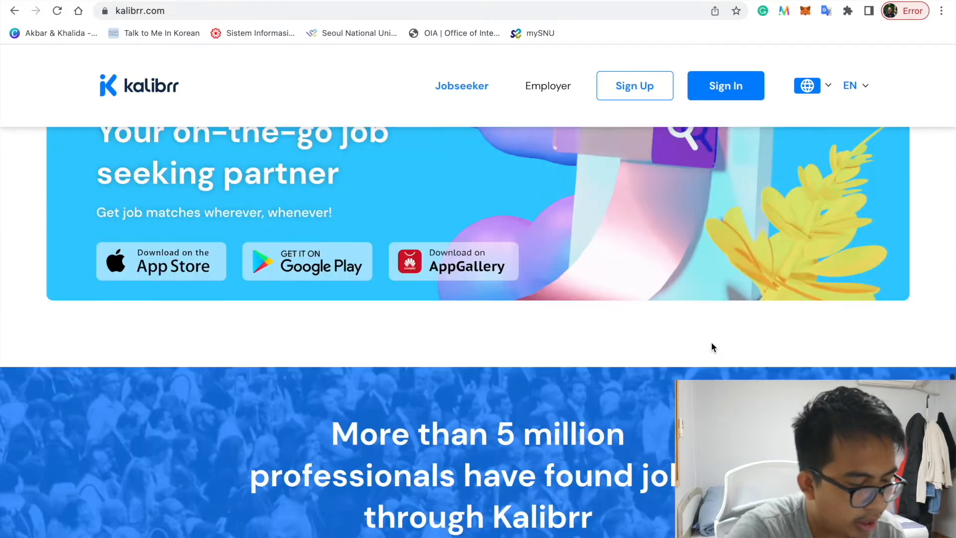
scroll(711, 347, up, 18)
scroll(712, 347, up, 15)
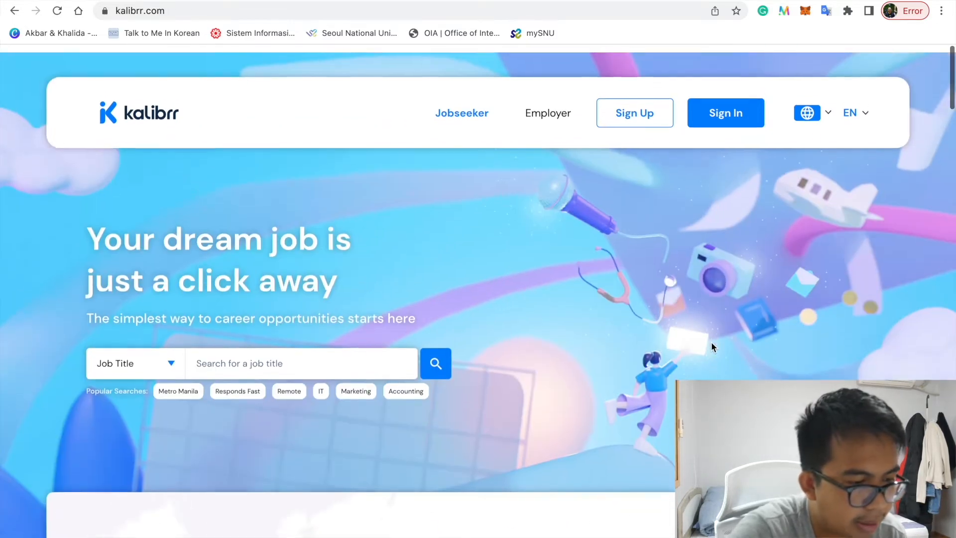
Step: Open the account pages and sign in to Kalibrr as a jobseeker with an existing Google account
click(648, 106)
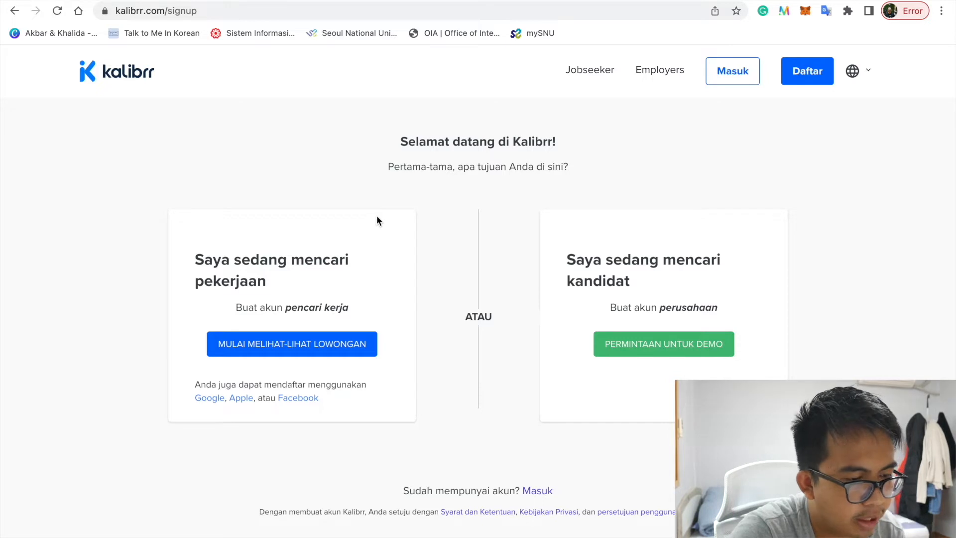
click(731, 75)
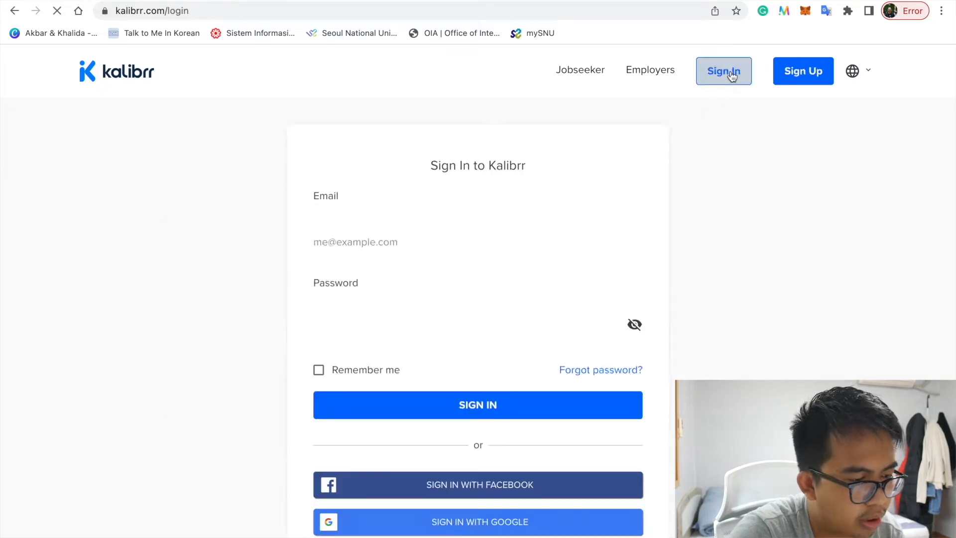
scroll(577, 212, down, 3)
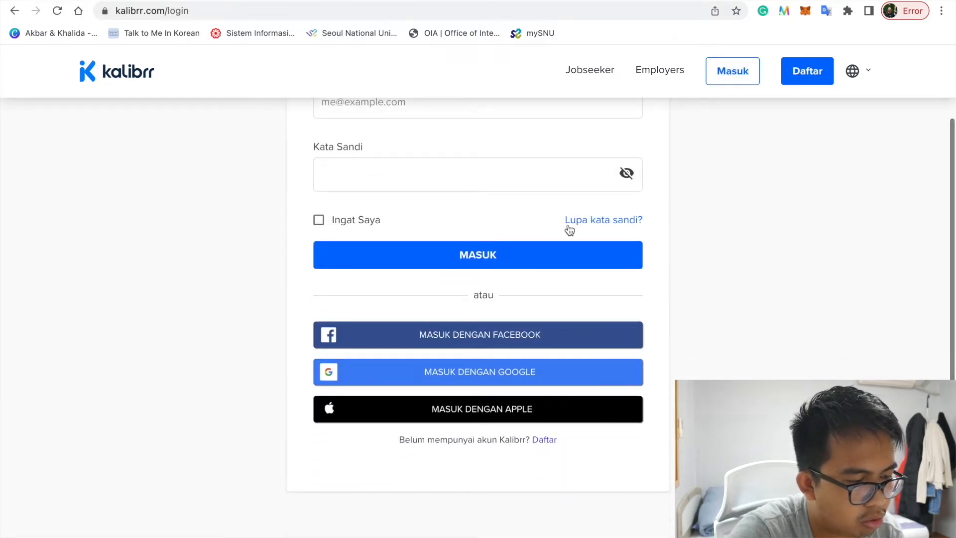
click(487, 373)
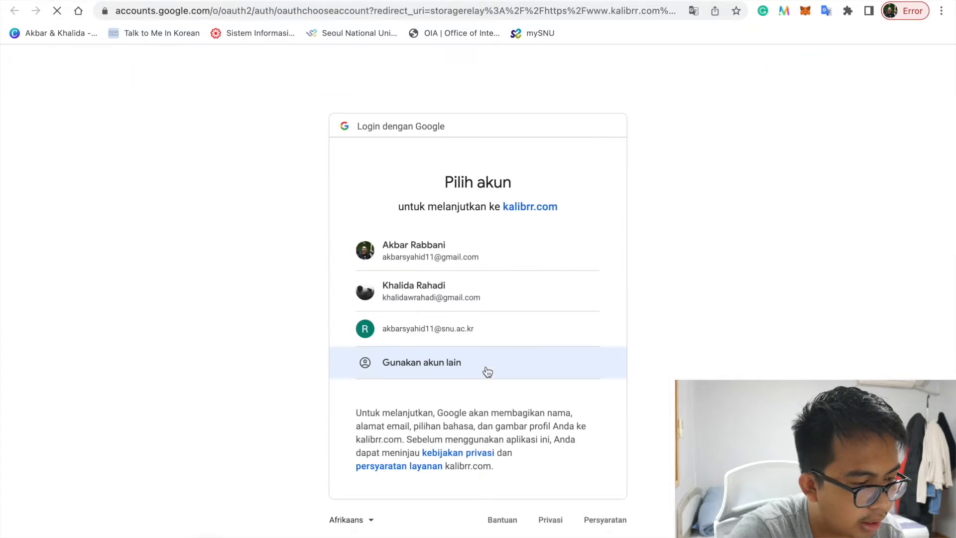
click(487, 256)
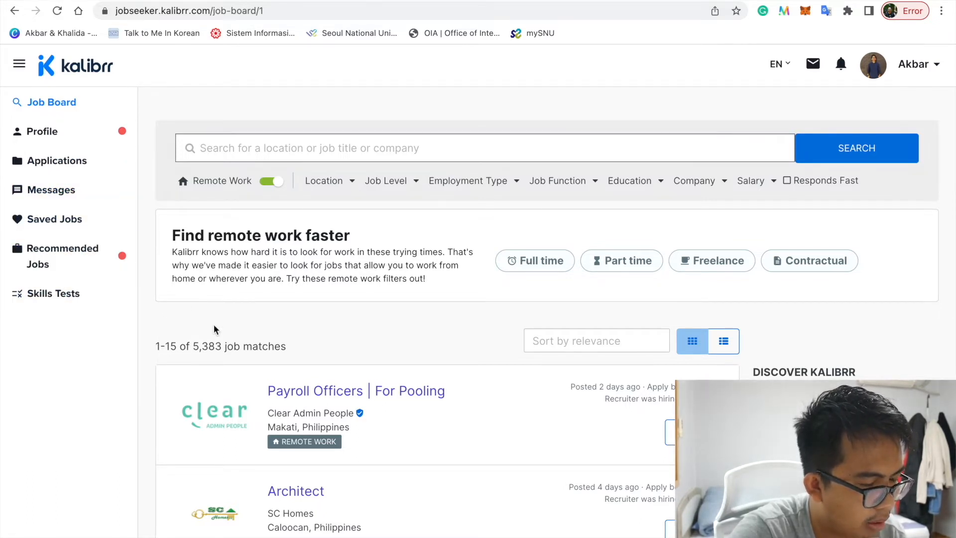
Step: Look through the remote job listings on the signed-in job board
scroll(215, 330, down, 6)
scroll(215, 330, down, 7)
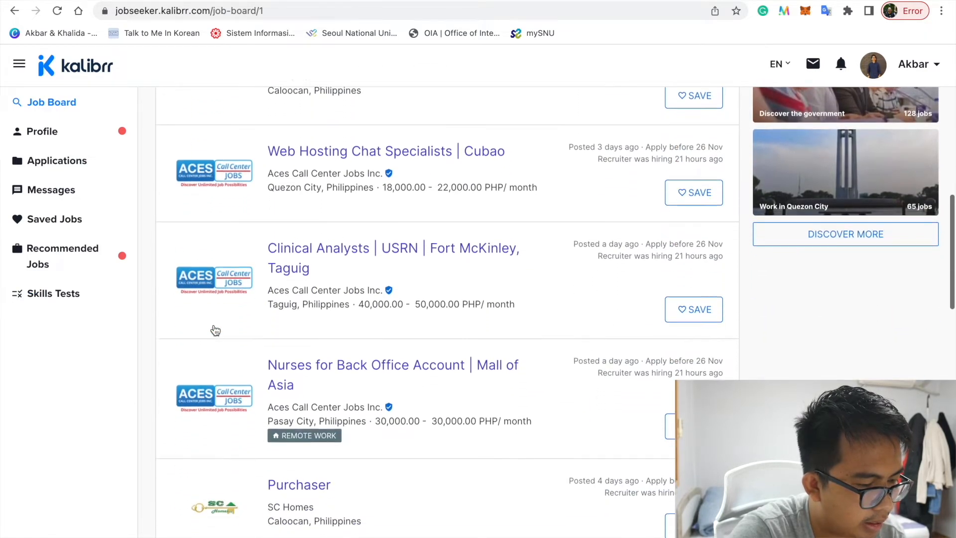
scroll(215, 330, down, 7)
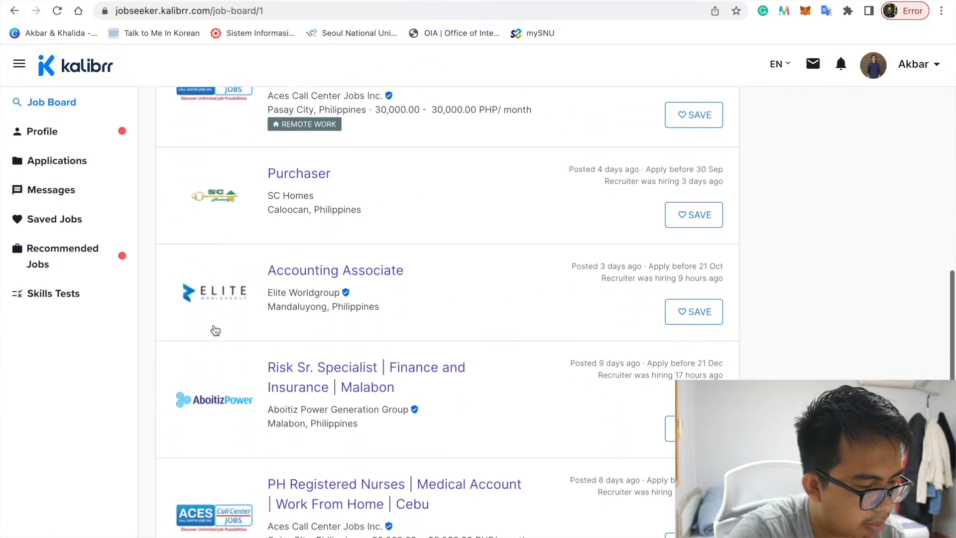
scroll(215, 330, down, 3)
scroll(215, 330, up, 20)
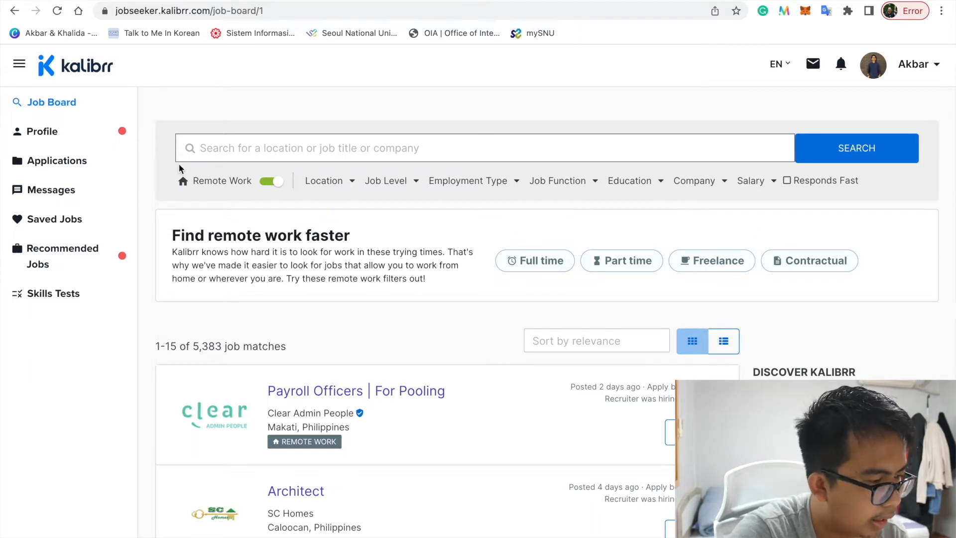
Step: Open the candidate profile and highlight the phone number in the contact information
click(85, 138)
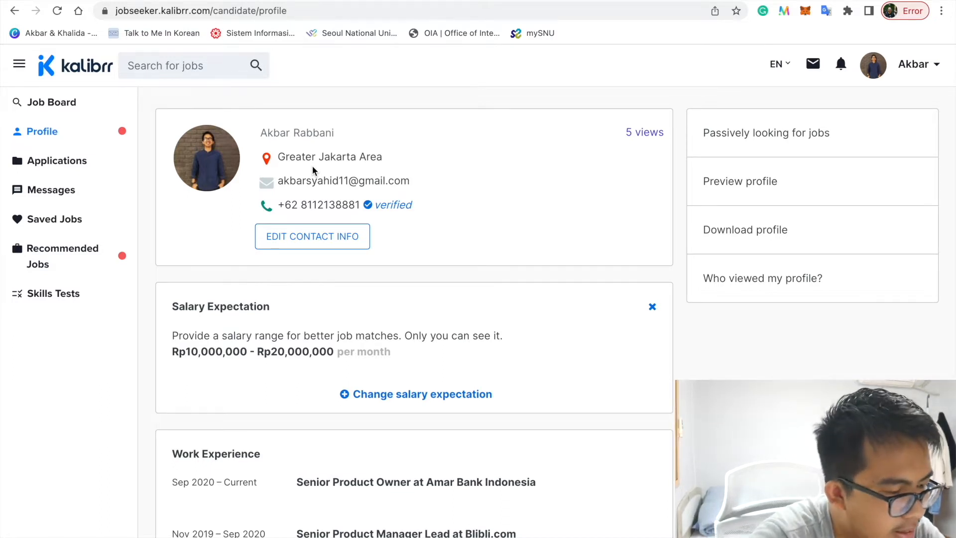
drag(279, 206, 356, 205)
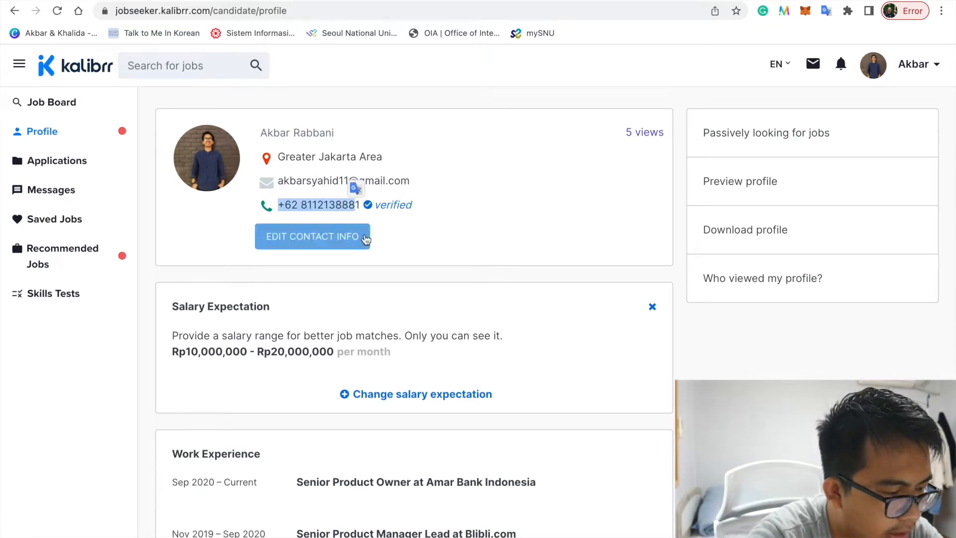
drag(361, 207, 277, 208)
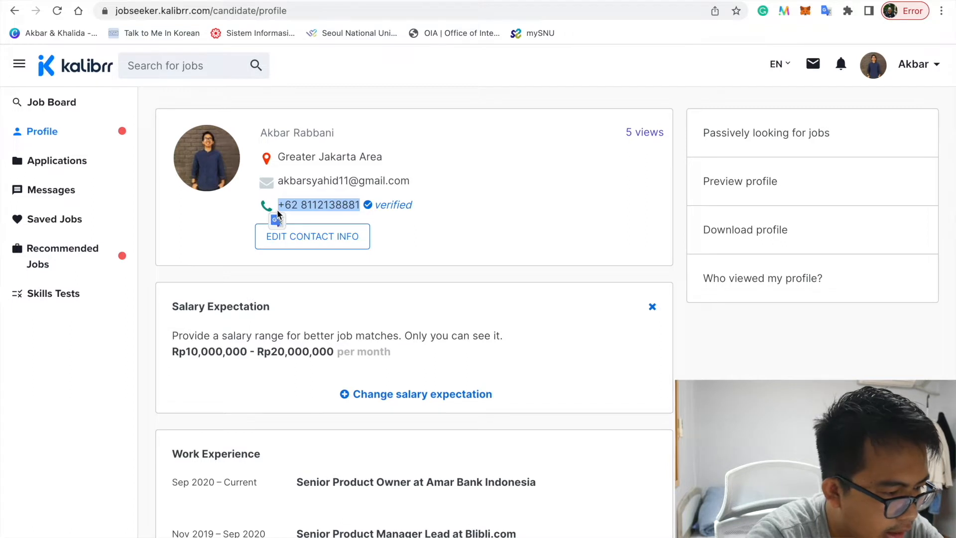
Step: Examine the Salary Expectation section of the profile and highlight the monthly salary range
scroll(276, 217, down, 2)
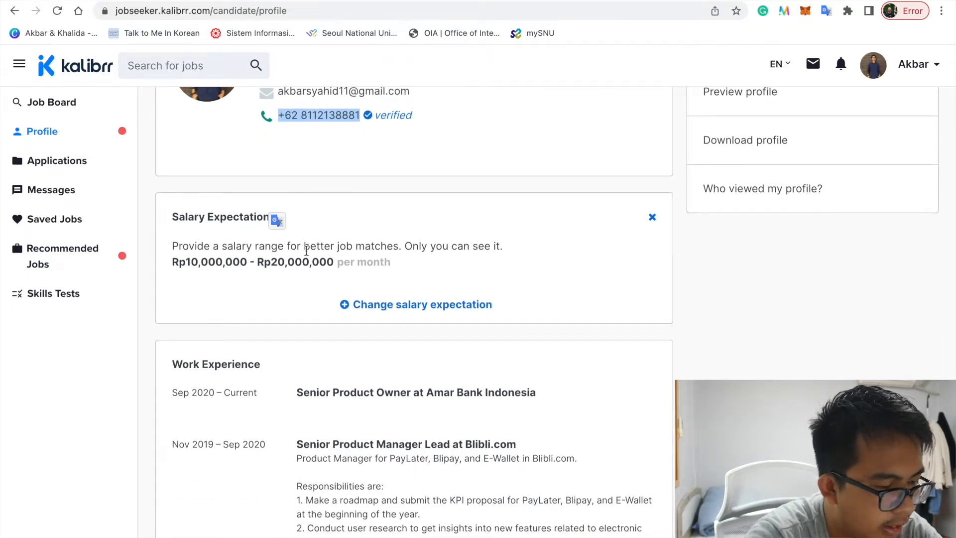
scroll(226, 277, up, 1)
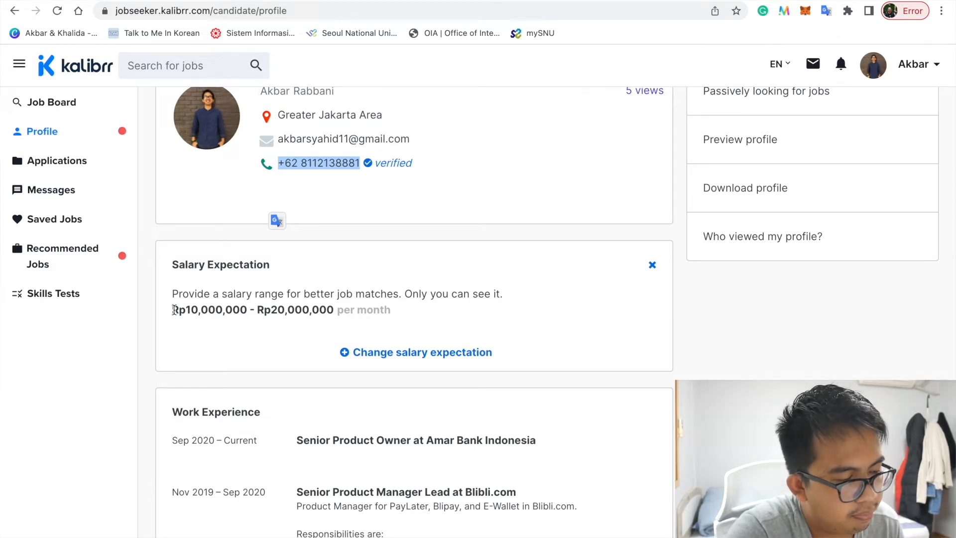
drag(174, 309, 334, 321)
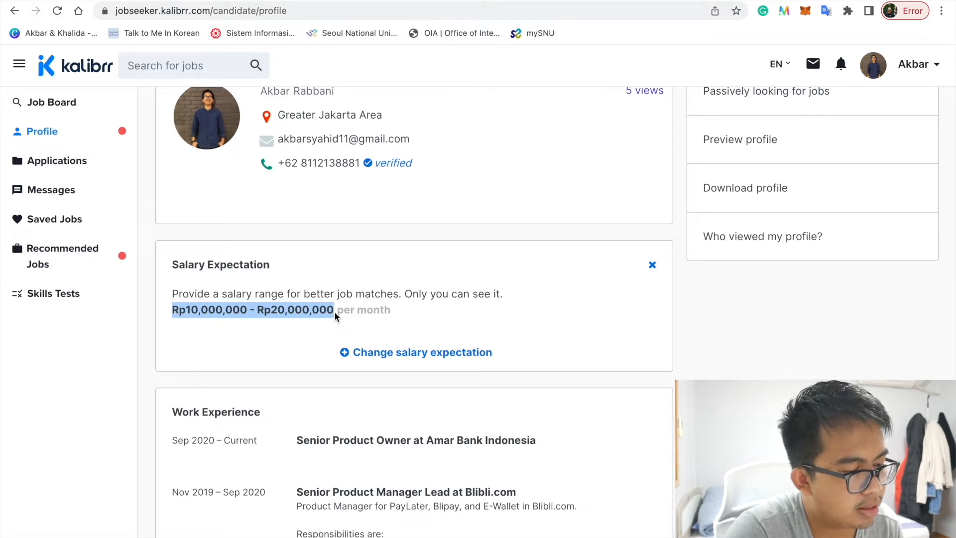
click(335, 316)
drag(335, 317, 218, 312)
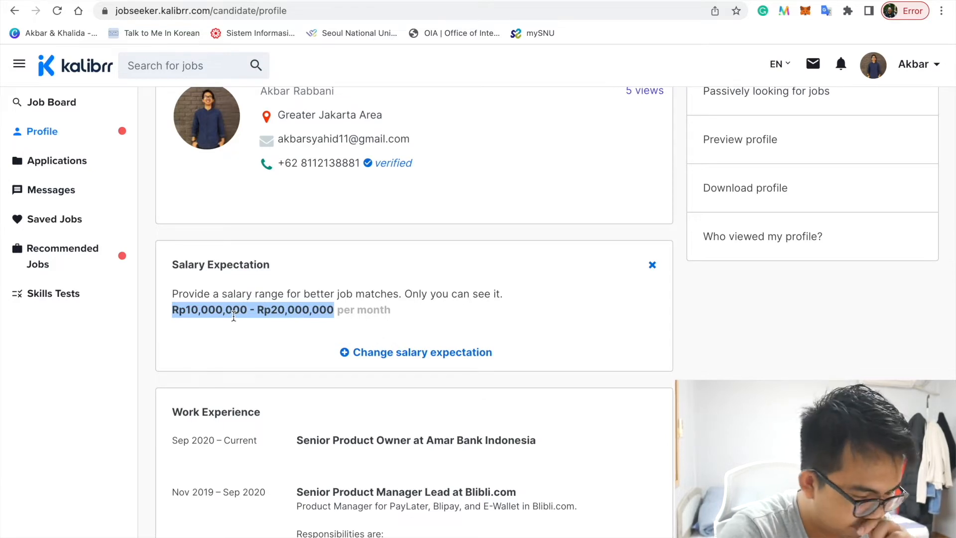
Step: Look through the job entries in the Work Experience section of the profile
scroll(233, 316, down, 3)
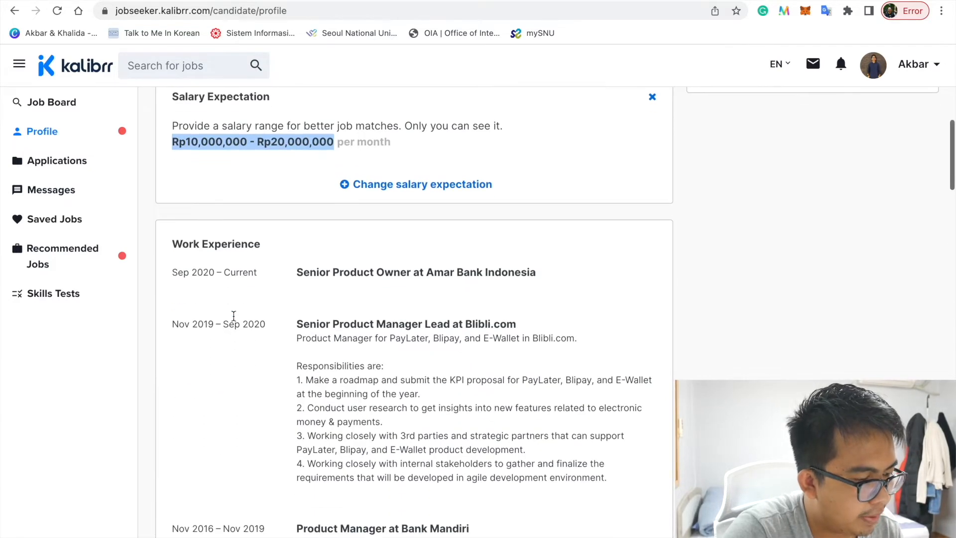
mouse_move(273, 280)
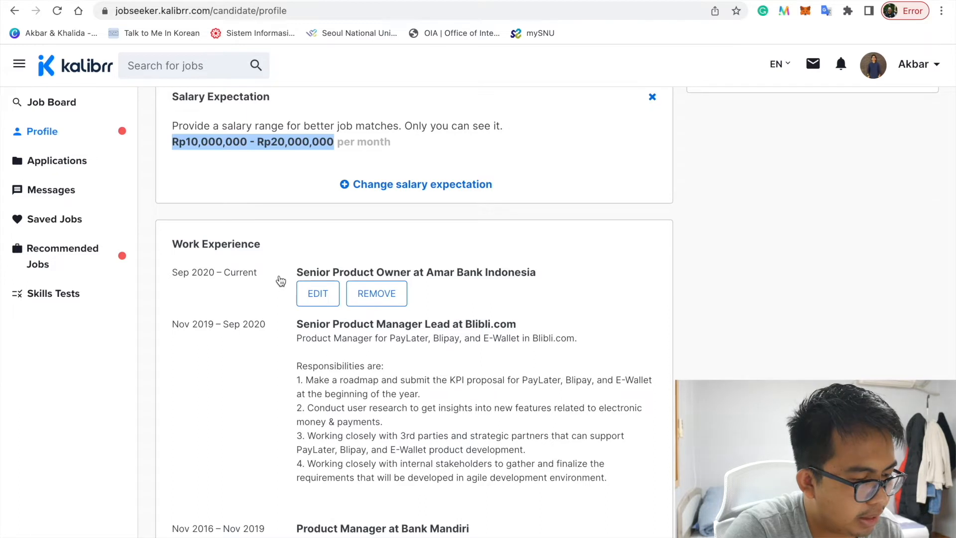
scroll(280, 280, down, 2)
scroll(278, 279, up, 1)
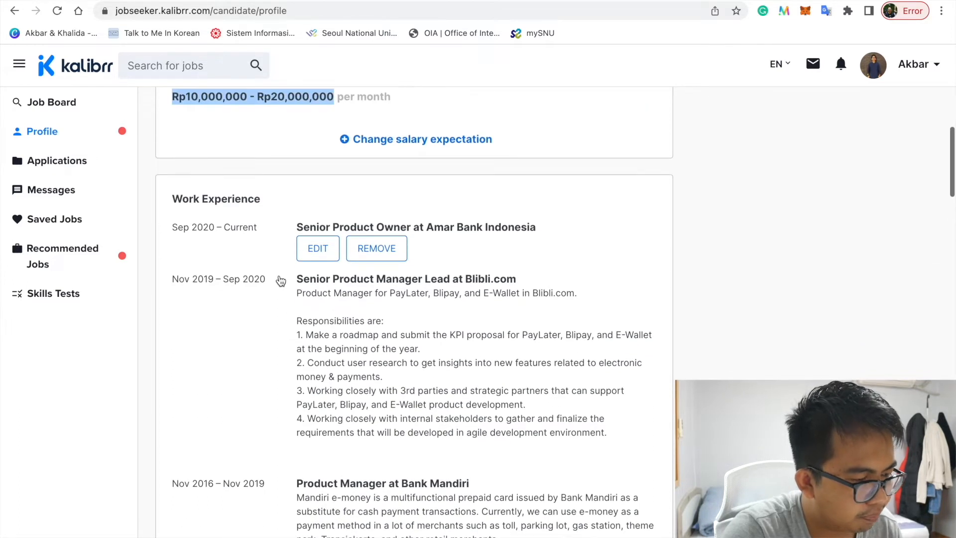
mouse_move(280, 249)
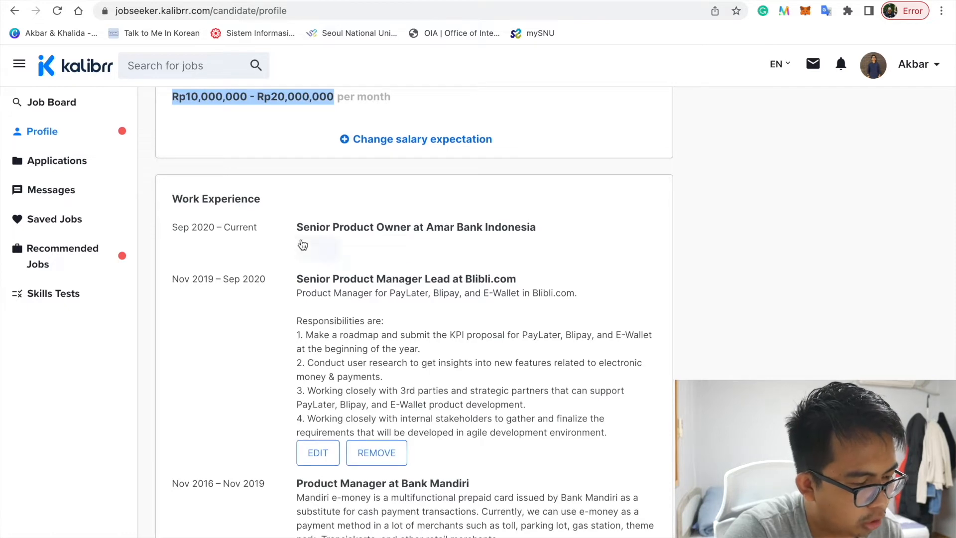
mouse_move(293, 376)
scroll(293, 375, down, 3)
scroll(293, 375, up, 4)
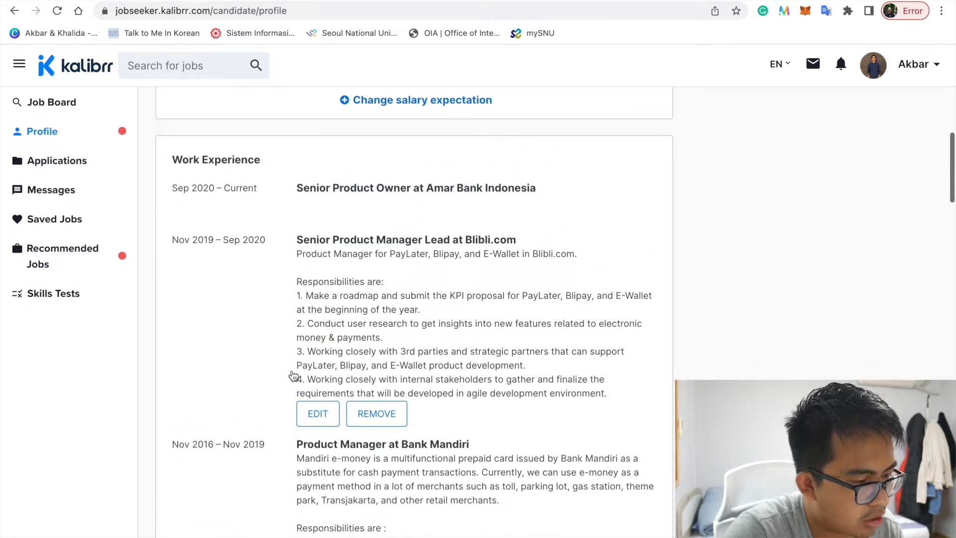
Step: Open the Senior Product Owner work experience for editing, review its fields, and cancel back to the Work Experience list
click(314, 294)
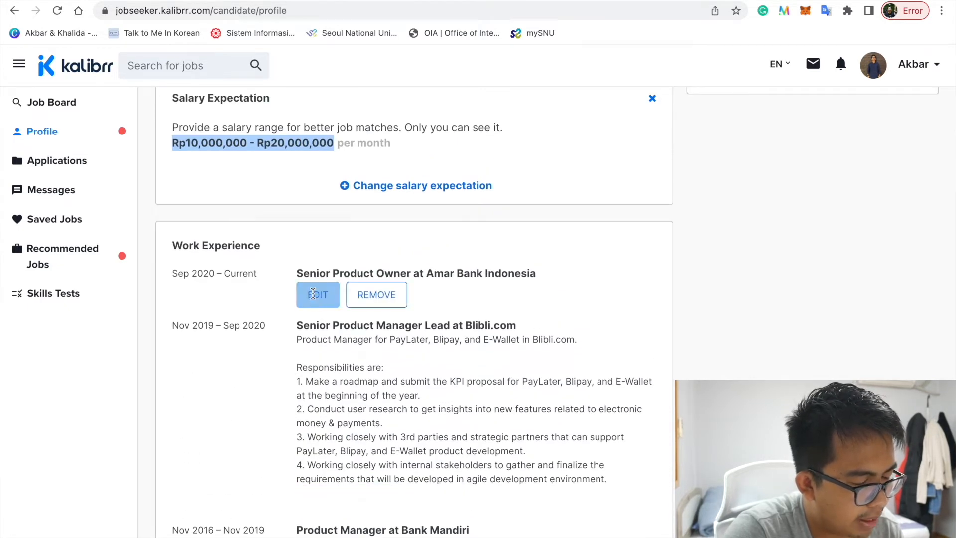
scroll(288, 420, down, 3)
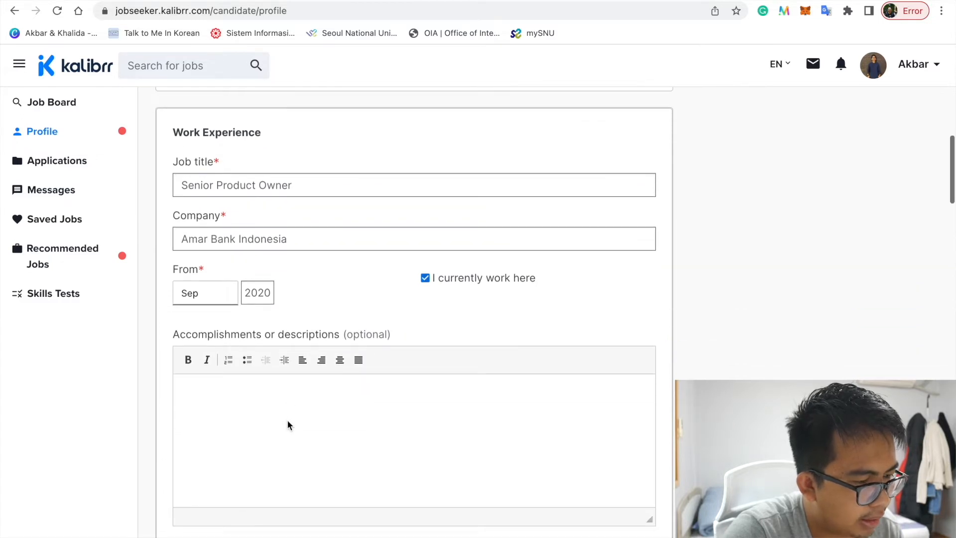
scroll(287, 420, down, 1)
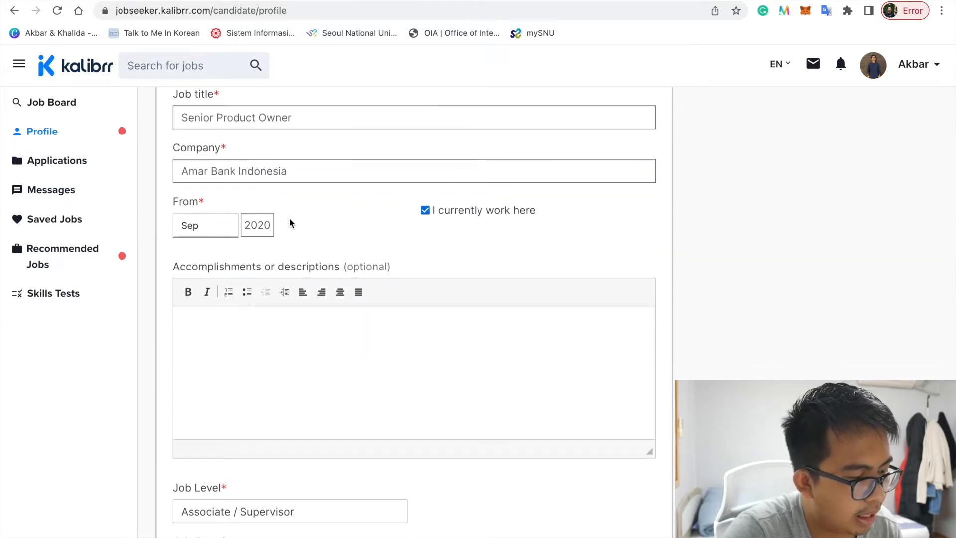
scroll(244, 326, down, 2)
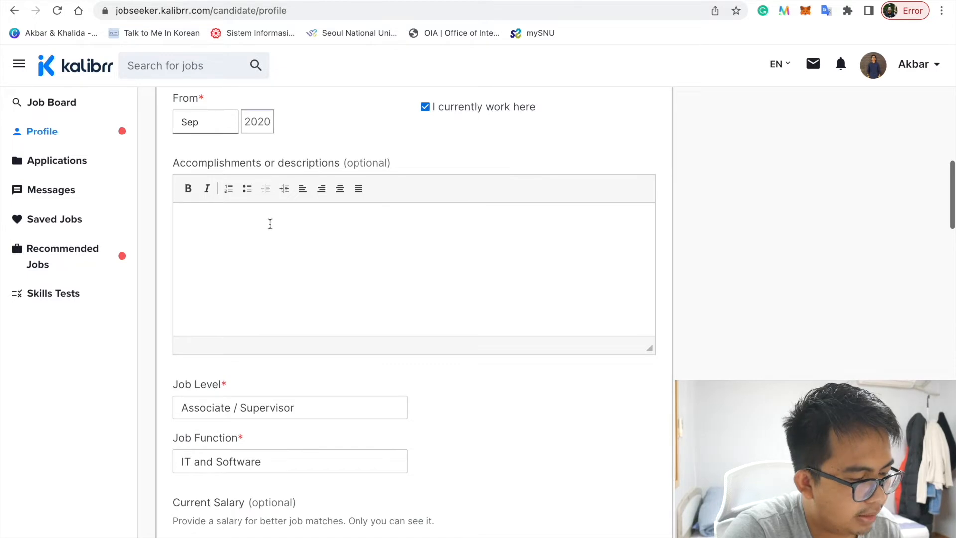
scroll(305, 294, down, 3)
scroll(307, 294, down, 1)
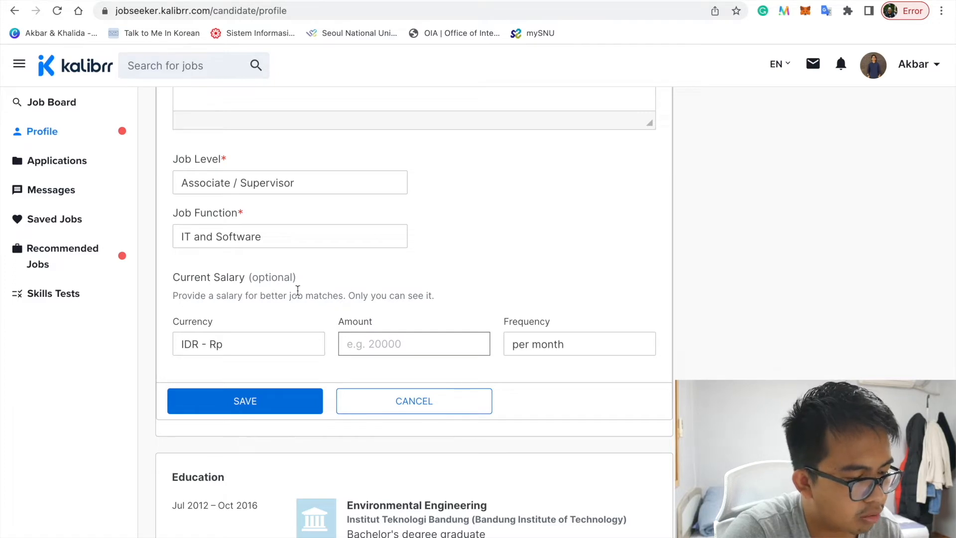
click(387, 393)
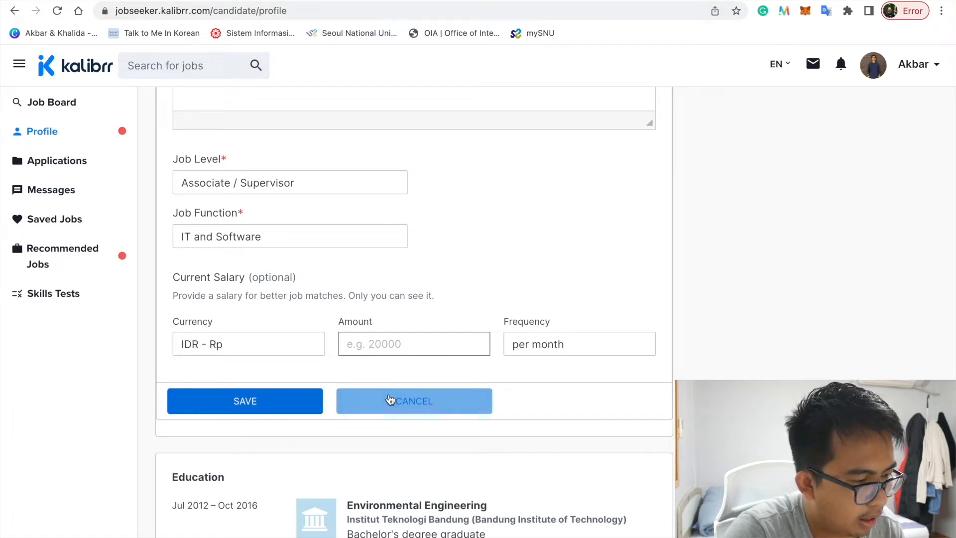
scroll(389, 313, up, 6)
scroll(389, 312, up, 10)
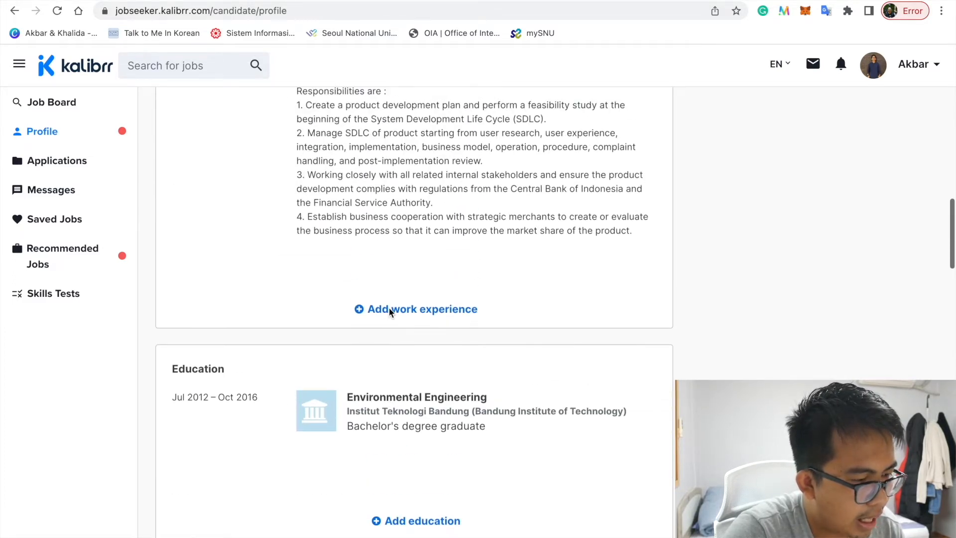
scroll(390, 313, up, 3)
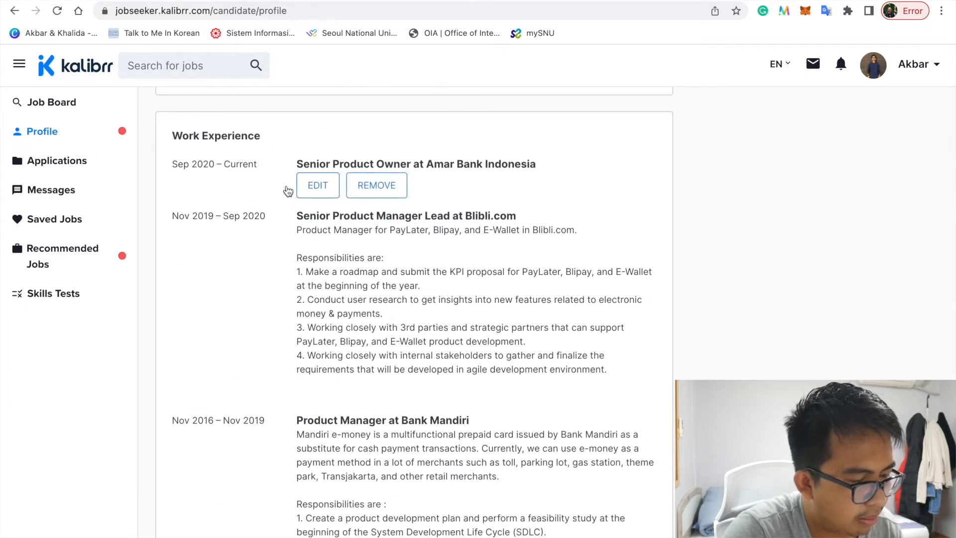
mouse_move(286, 314)
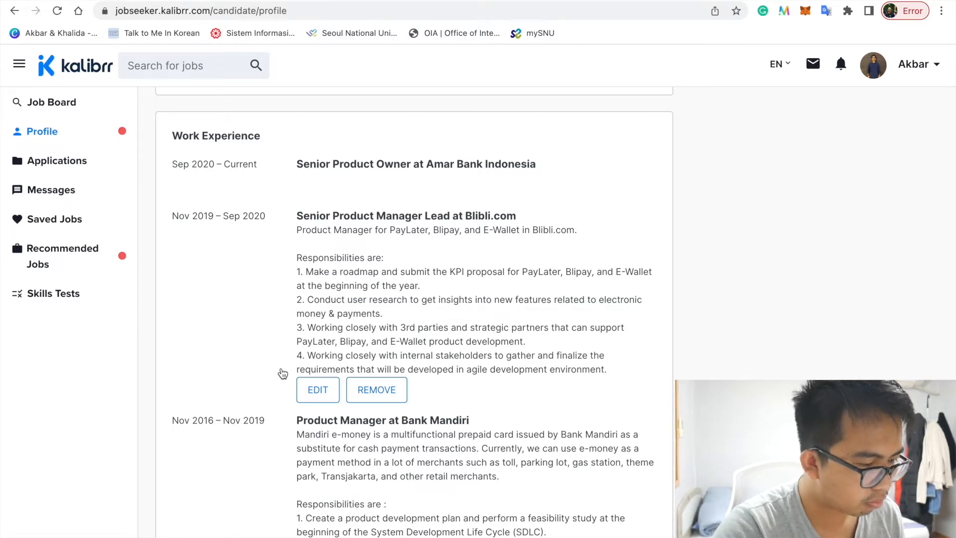
Step: Open the Environmental Engineering education entry for editing, review its fields, and cancel without saving
scroll(283, 374, down, 9)
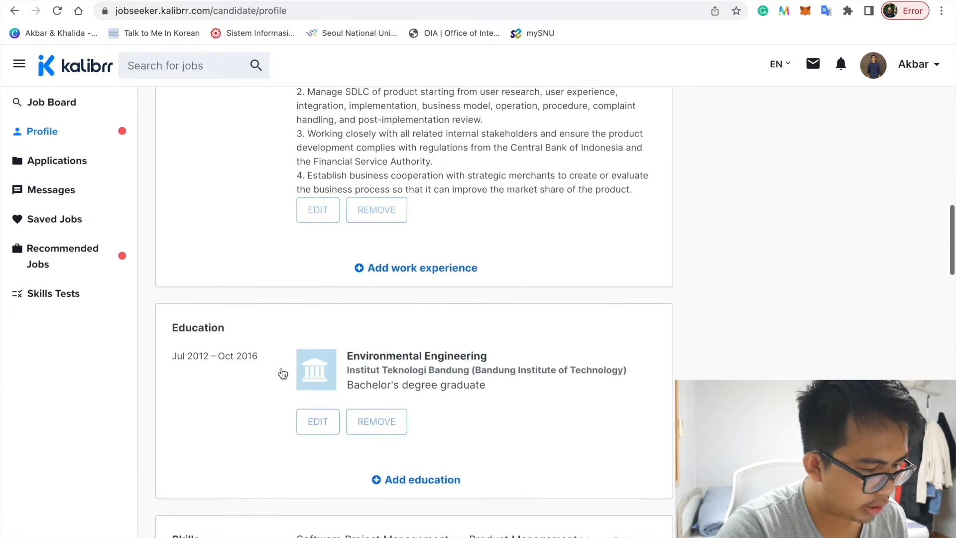
scroll(282, 373, down, 2)
click(321, 339)
scroll(322, 339, down, 2)
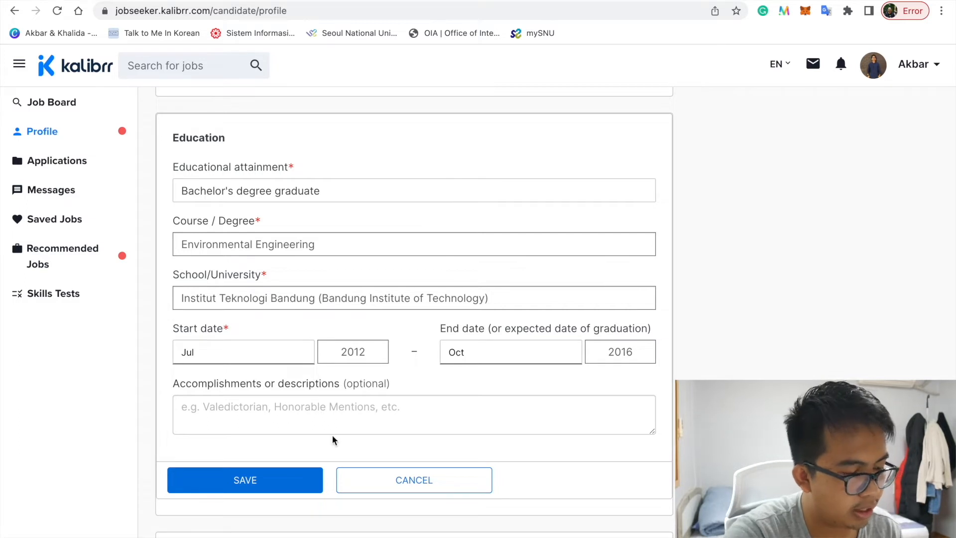
click(403, 488)
Step: Search for Coding as a new skill in the Skills section and cancel the edit
scroll(399, 486, down, 2)
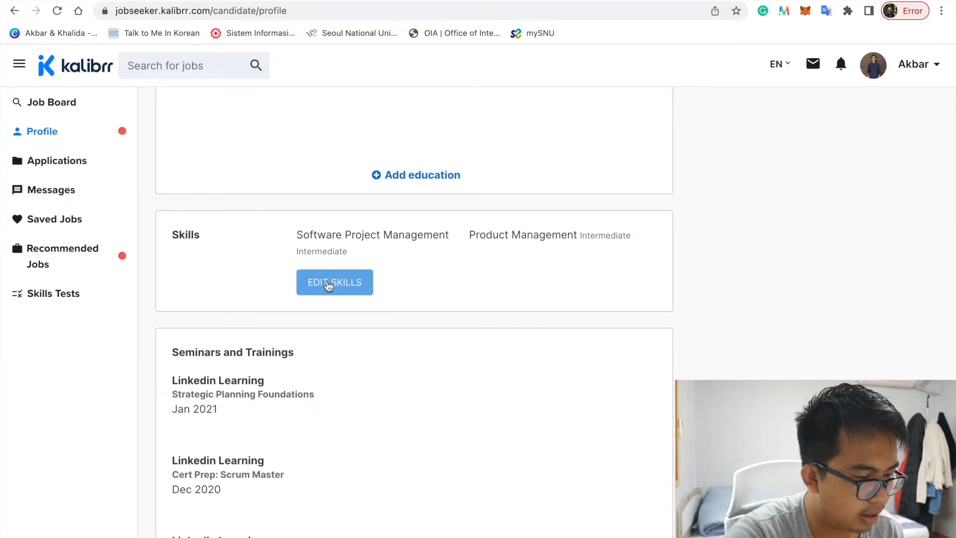
click(329, 281)
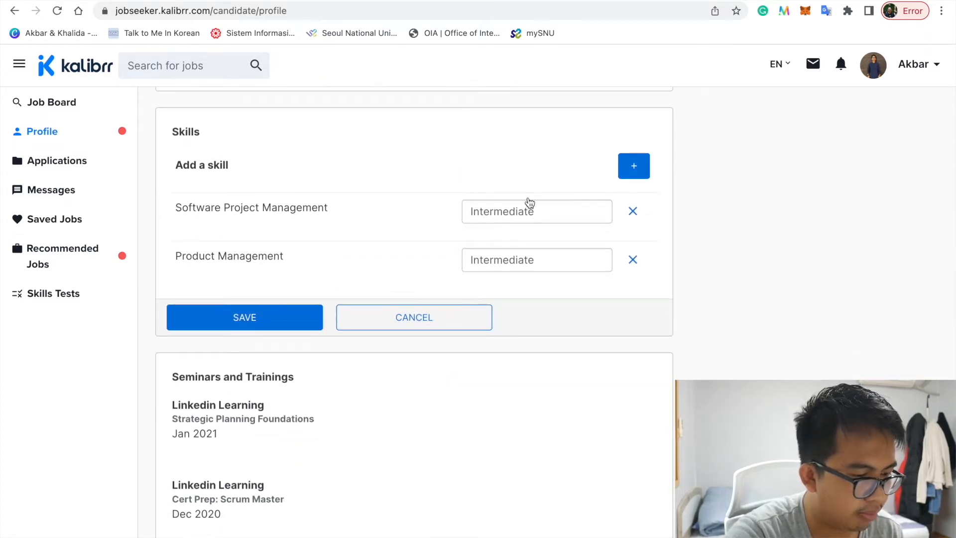
click(641, 170)
click(401, 187)
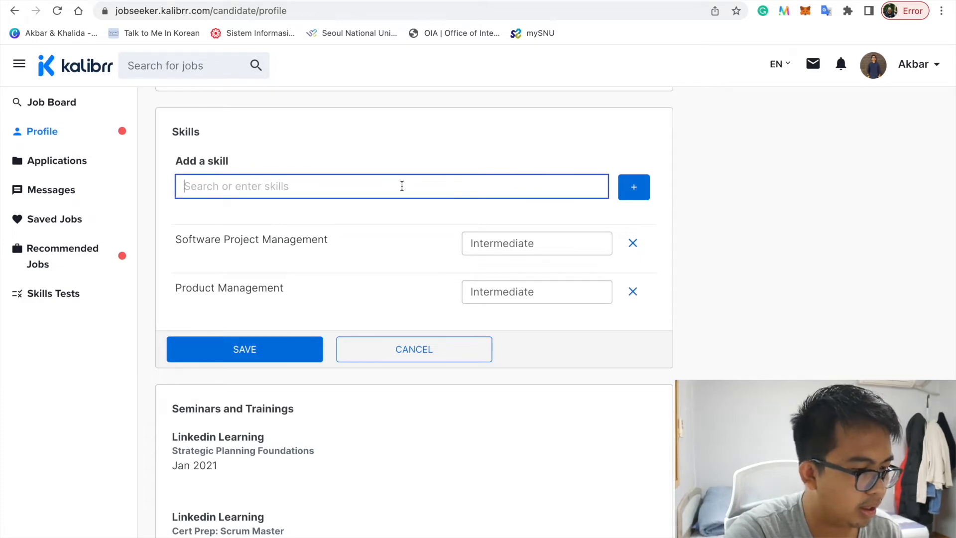
text(Coding)
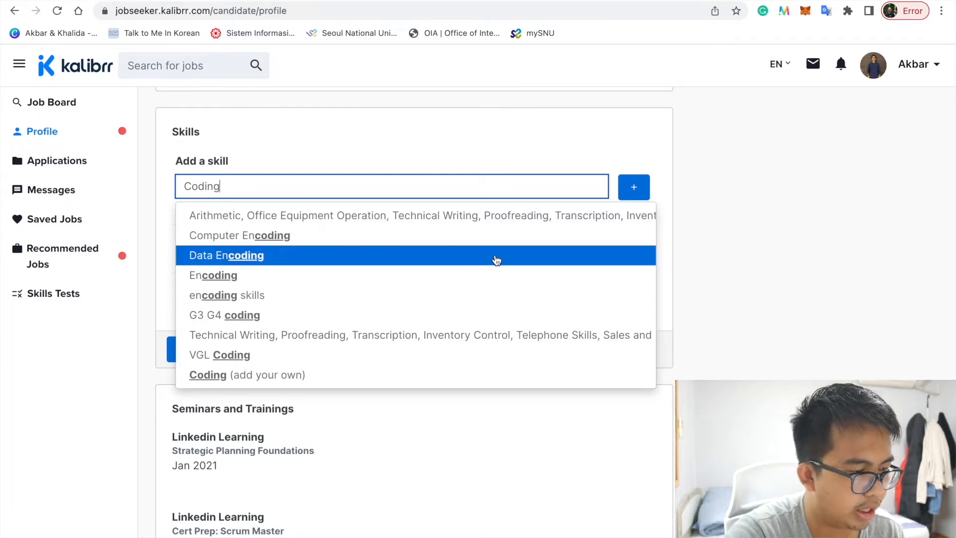
click(737, 270)
click(377, 347)
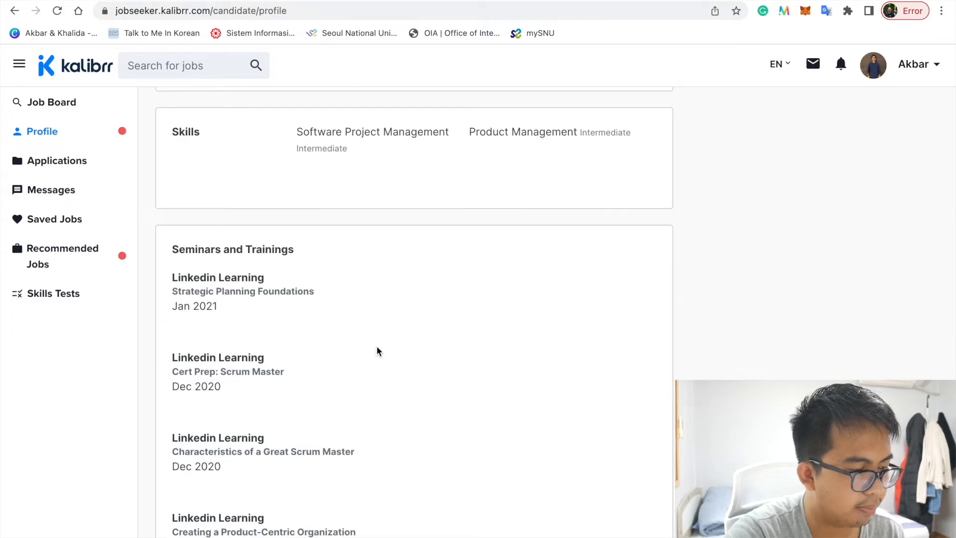
Step: Open the Strategic Planning Foundations entry under Seminars and Trainings for editing, review its fields, and cancel without saving
scroll(377, 351, down, 3)
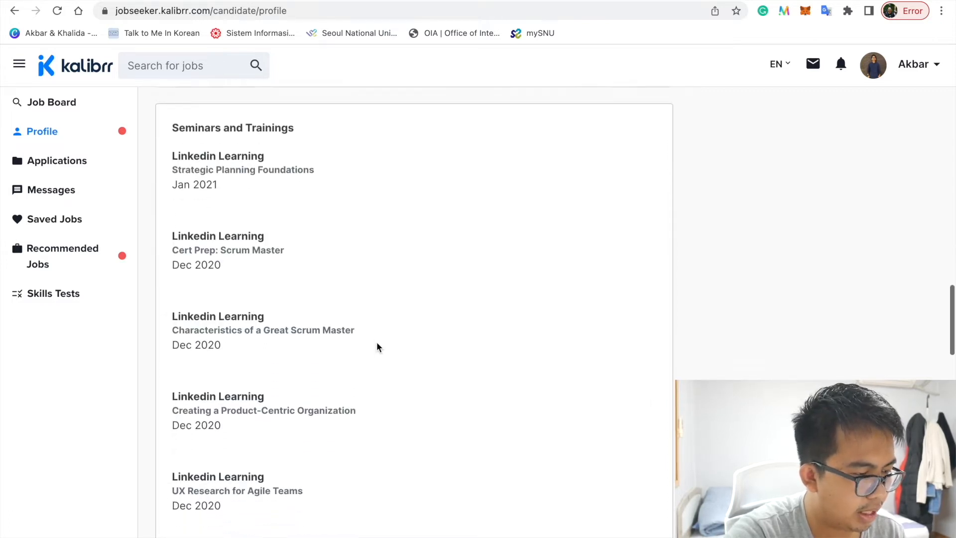
mouse_move(296, 183)
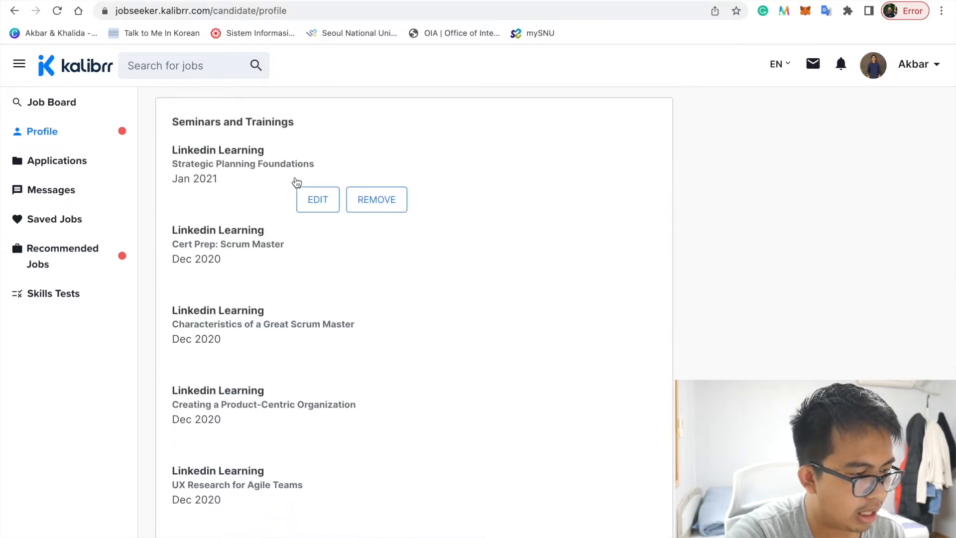
click(319, 199)
scroll(305, 377, down, 8)
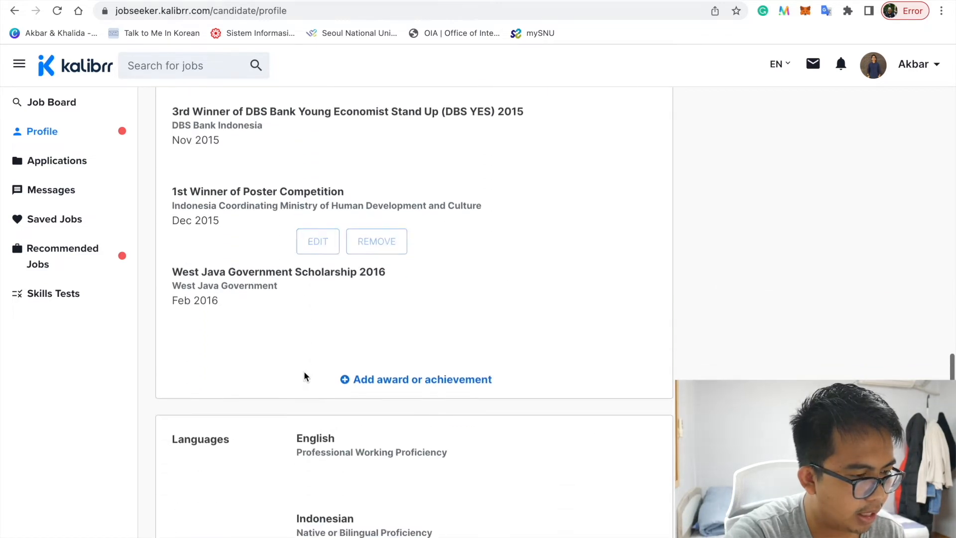
scroll(305, 377, up, 5)
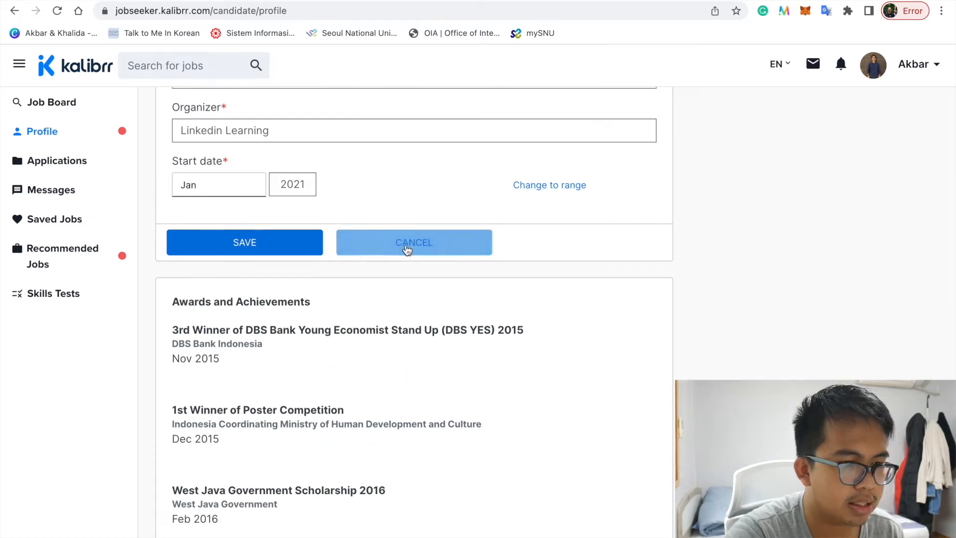
click(406, 248)
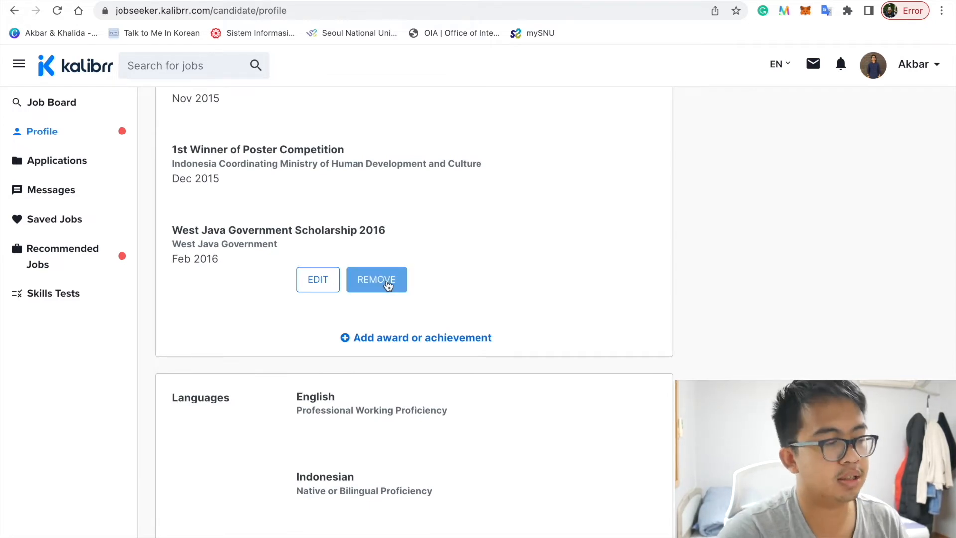
Step: Examine the awards, Languages, Summary, Resume and skills test sections in the rest of the profile
scroll(387, 282, down, 3)
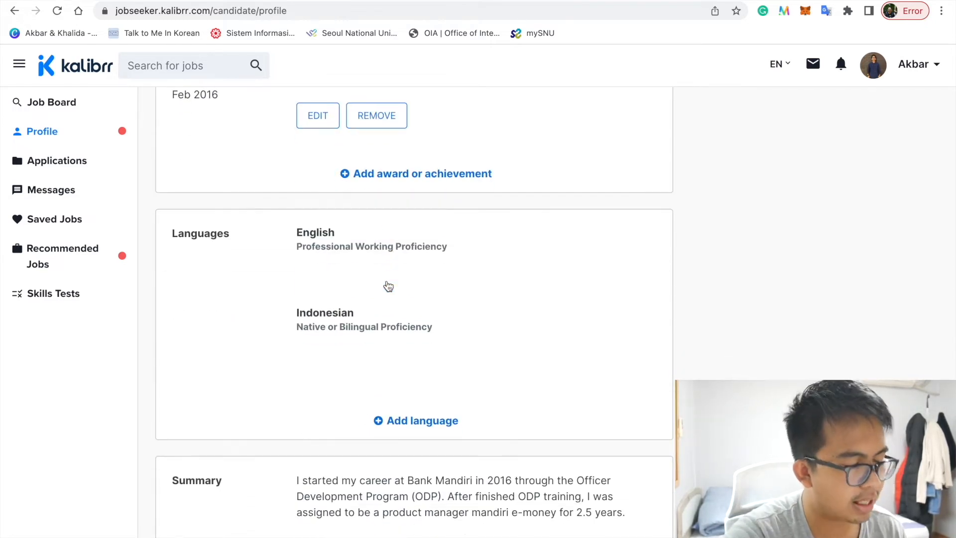
scroll(280, 240, down, 1)
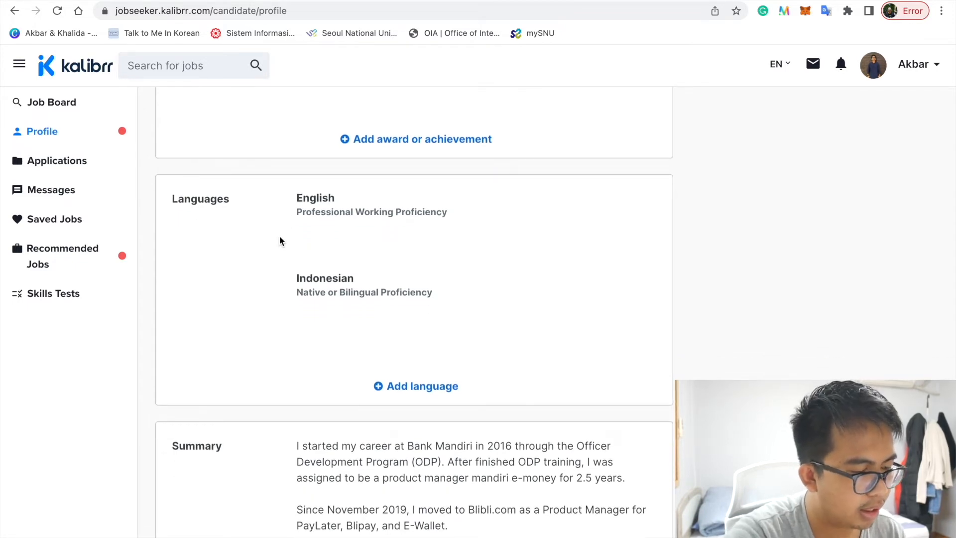
scroll(279, 238, down, 4)
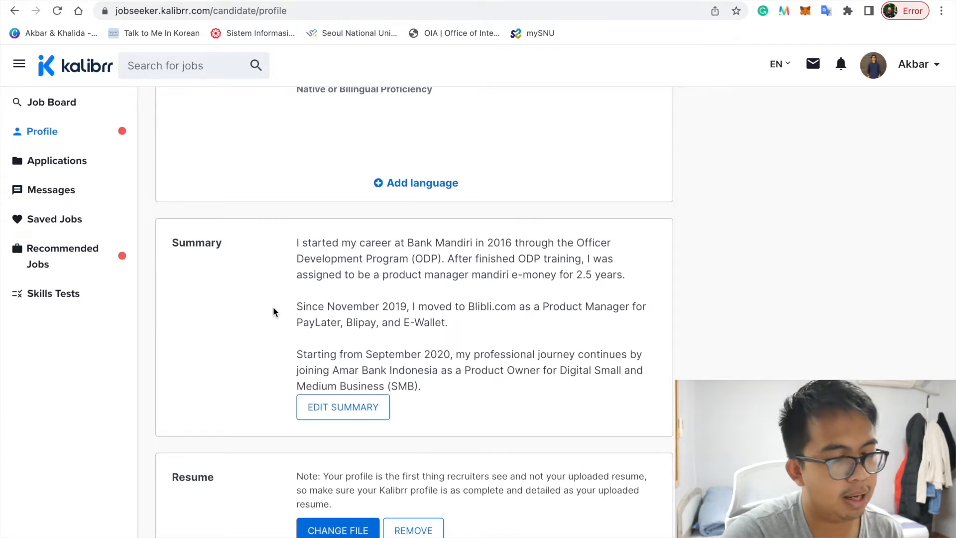
scroll(273, 311, down, 3)
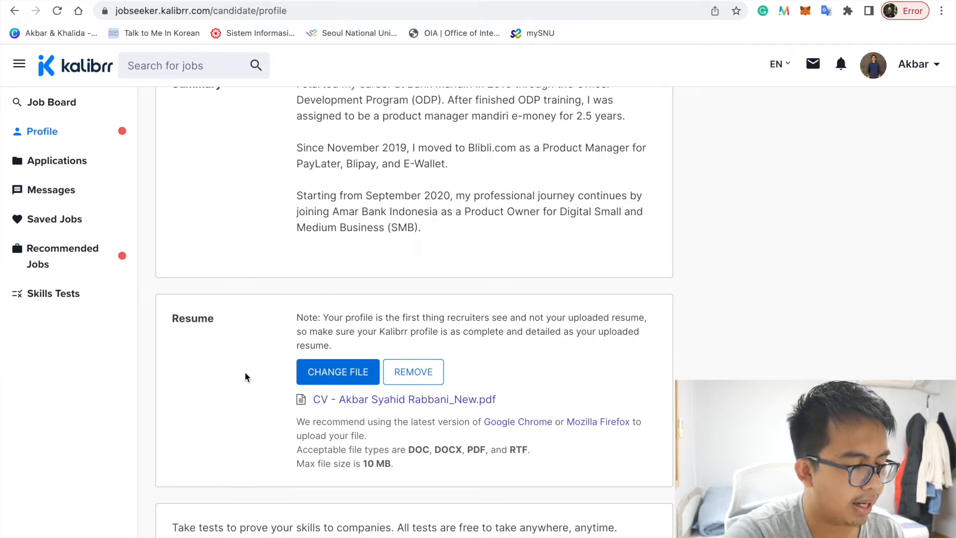
scroll(245, 377, down, 1)
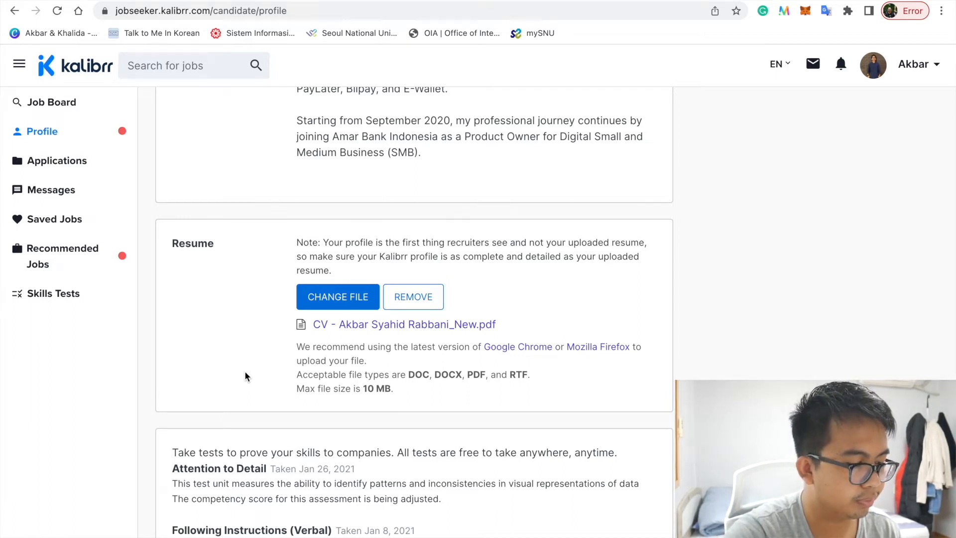
scroll(245, 377, down, 2)
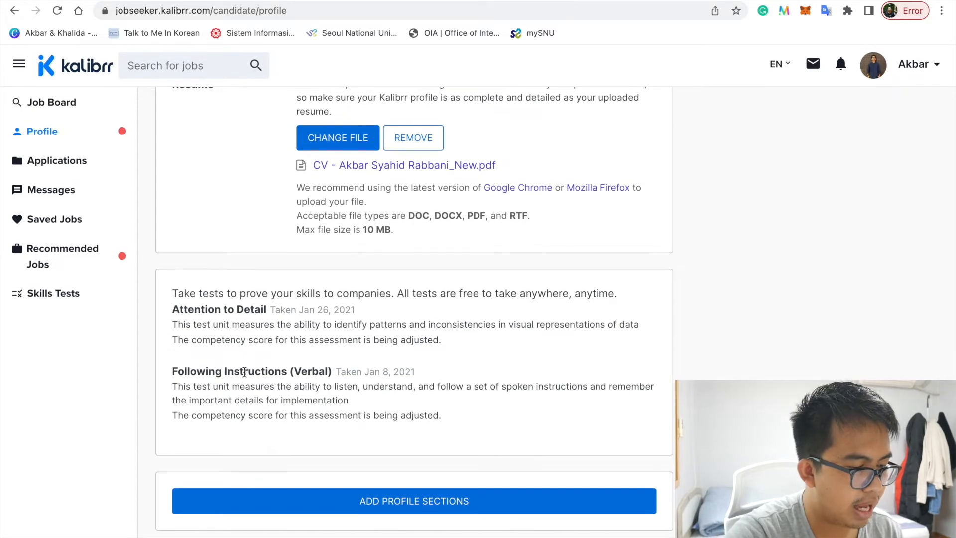
Step: Open the list of additional profile sections and review the available options, such as Affiliations, Projects, Test Scores and References
click(292, 508)
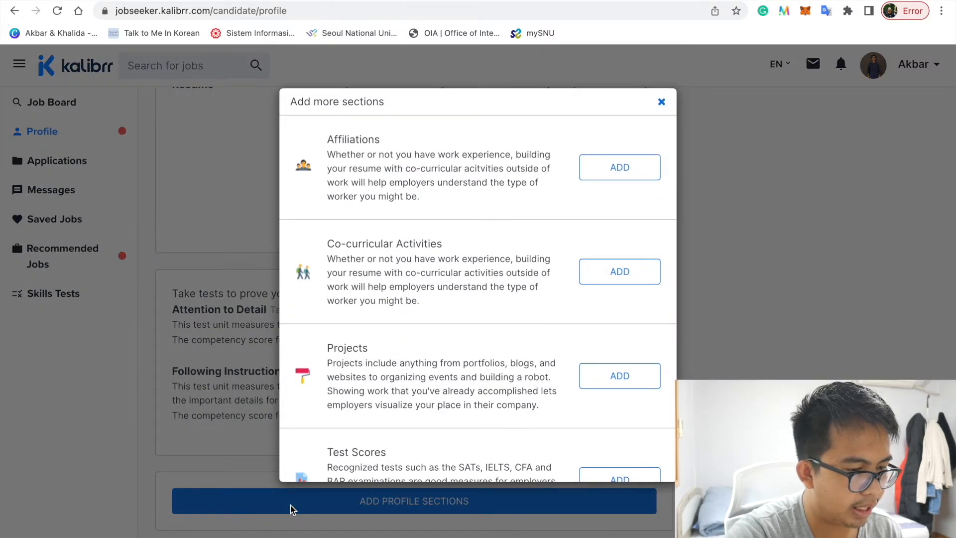
scroll(376, 358, down, 3)
scroll(376, 358, down, 5)
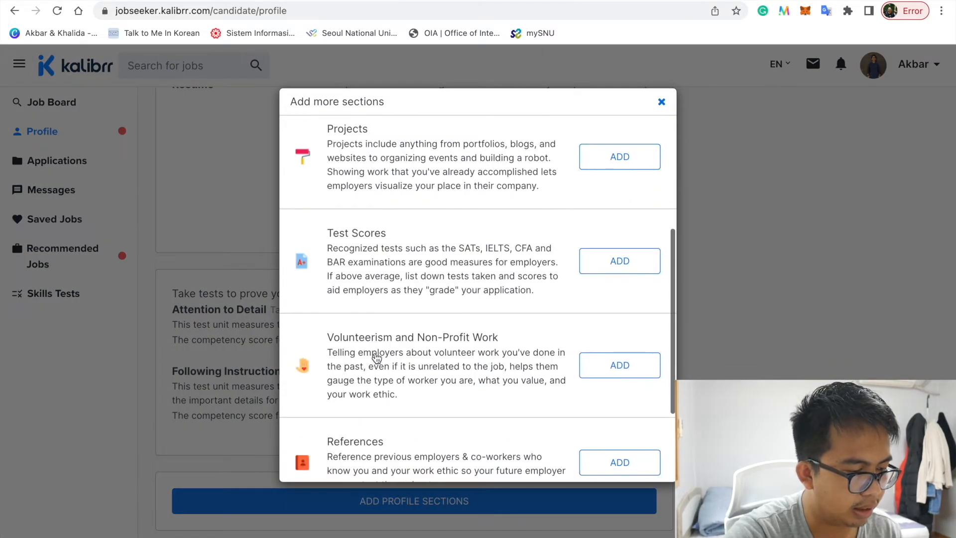
scroll(375, 358, up, 7)
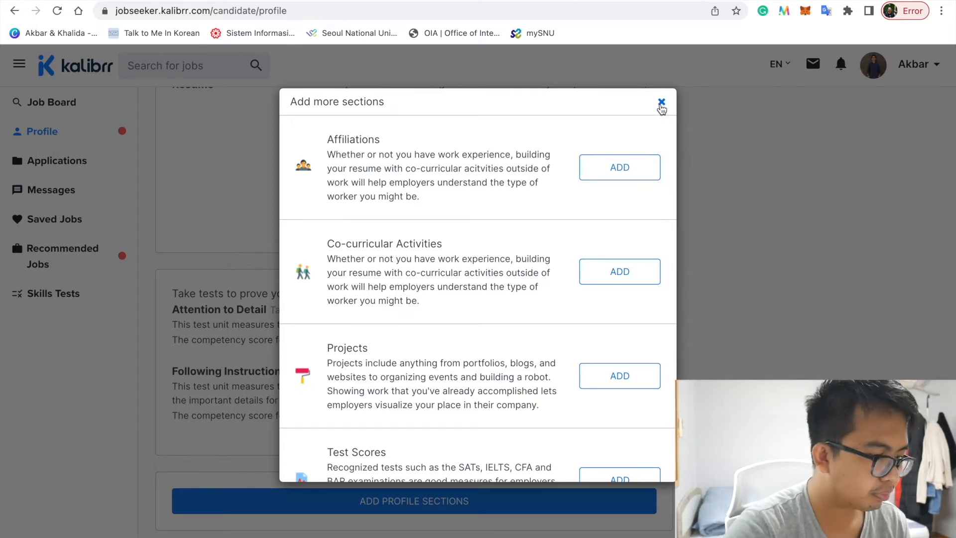
Step: Close the list of additional profile sections, view the active applications, and browse jobs from there
click(661, 102)
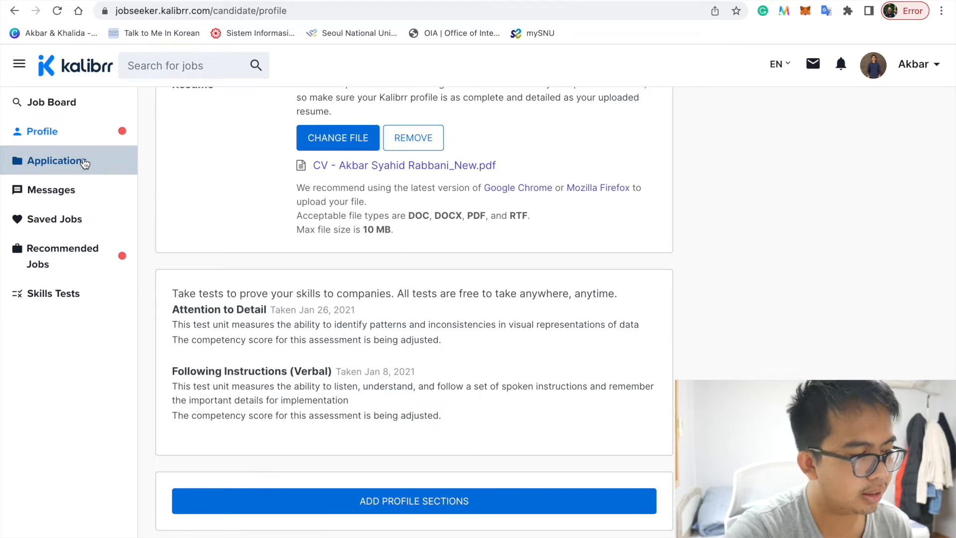
click(84, 161)
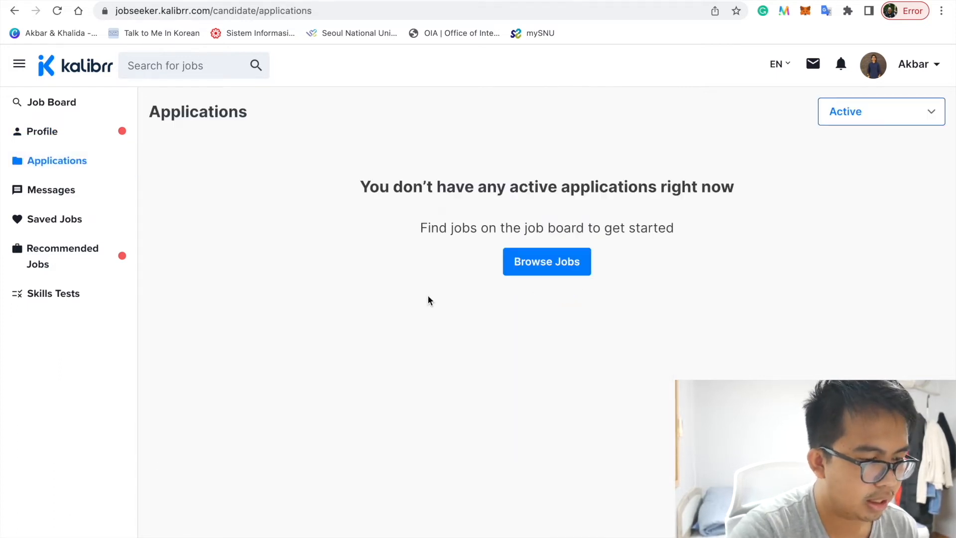
click(573, 274)
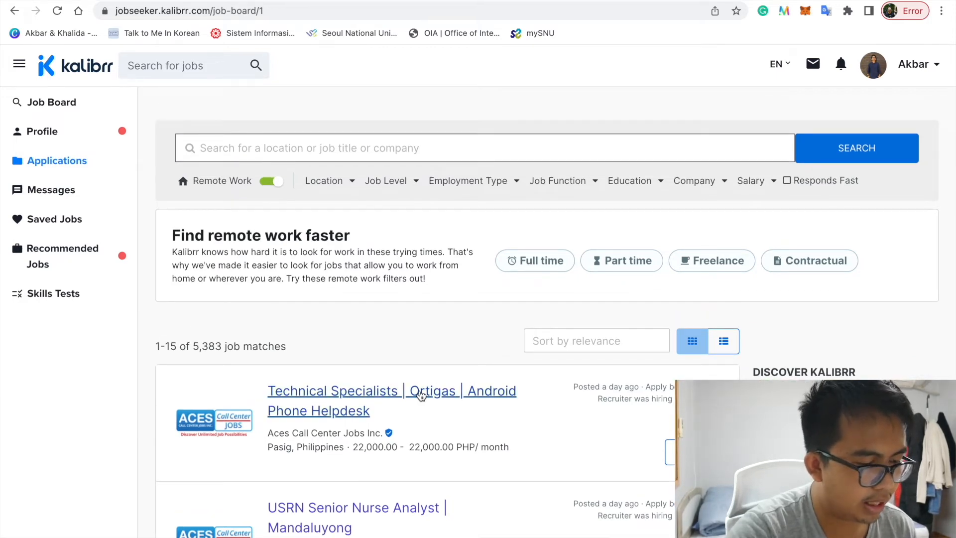
Step: Open the Technical Specialists | Ortigas | Android Phone Helpdesk posting and review its description, qualifications and benefits
click(415, 391)
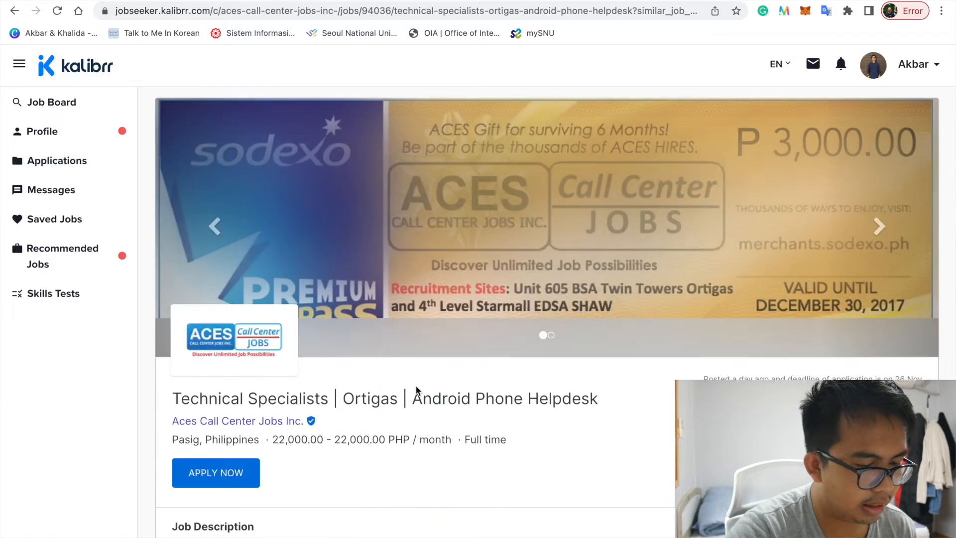
scroll(417, 389, down, 5)
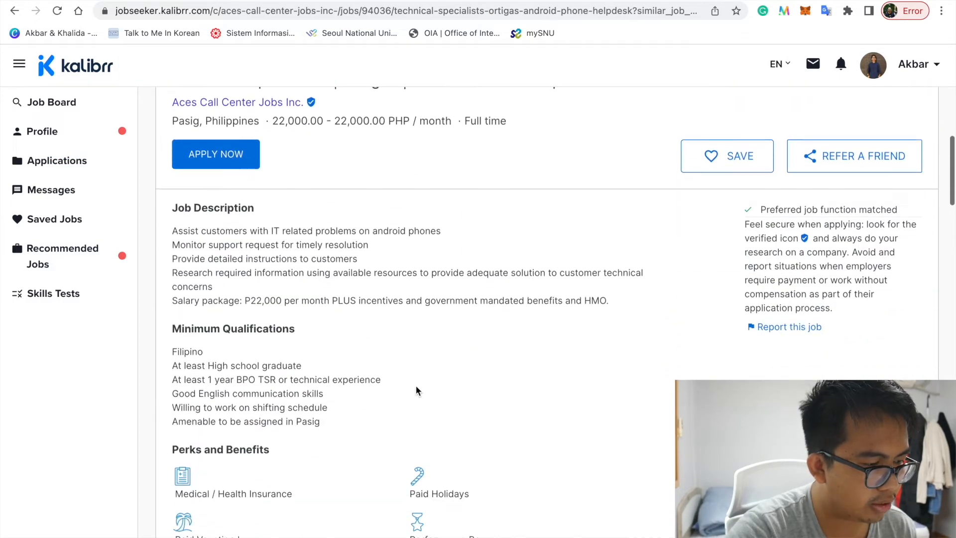
scroll(271, 207, up, 2)
scroll(265, 274, up, 2)
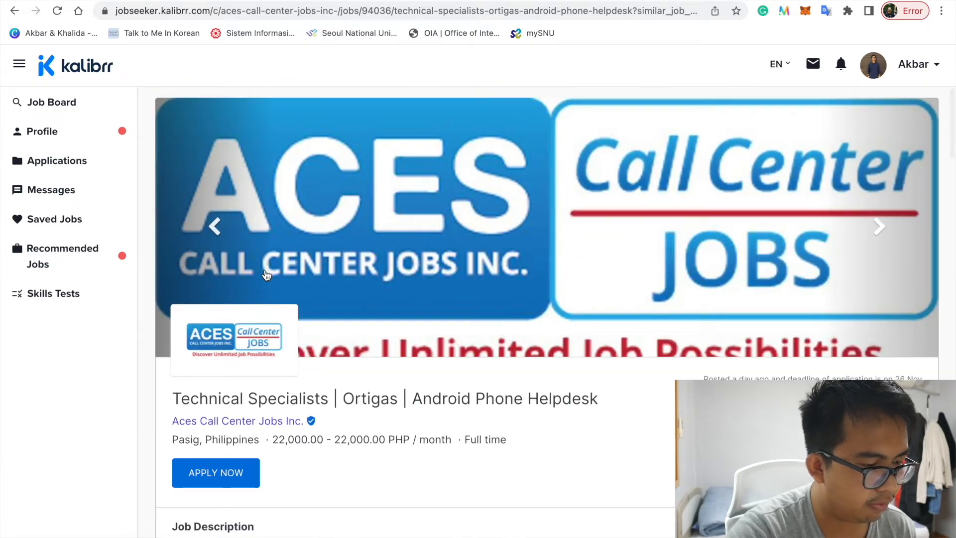
scroll(266, 275, down, 2)
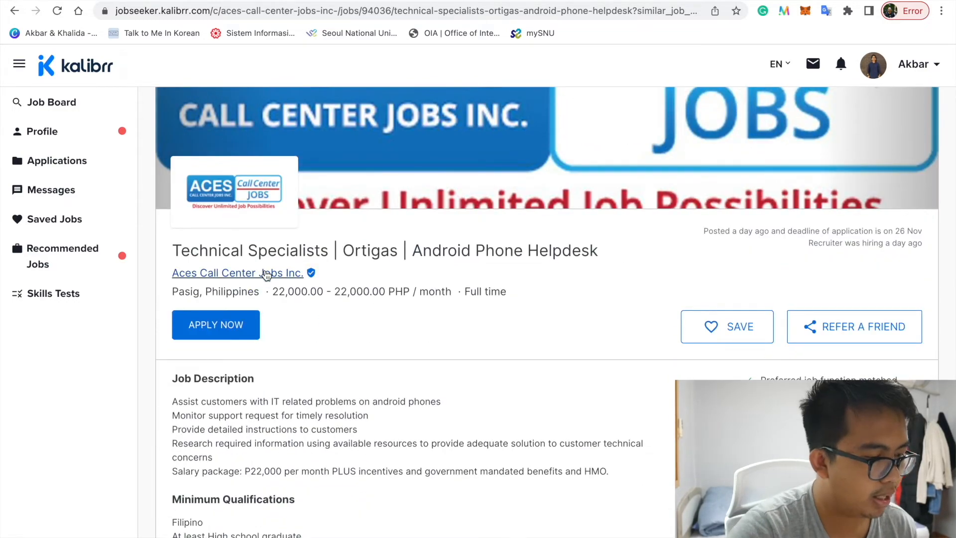
Step: Start an application for the Android Phone Helpdesk job and review the Resume step's contact info, work experience, and required and recommended sections
click(224, 257)
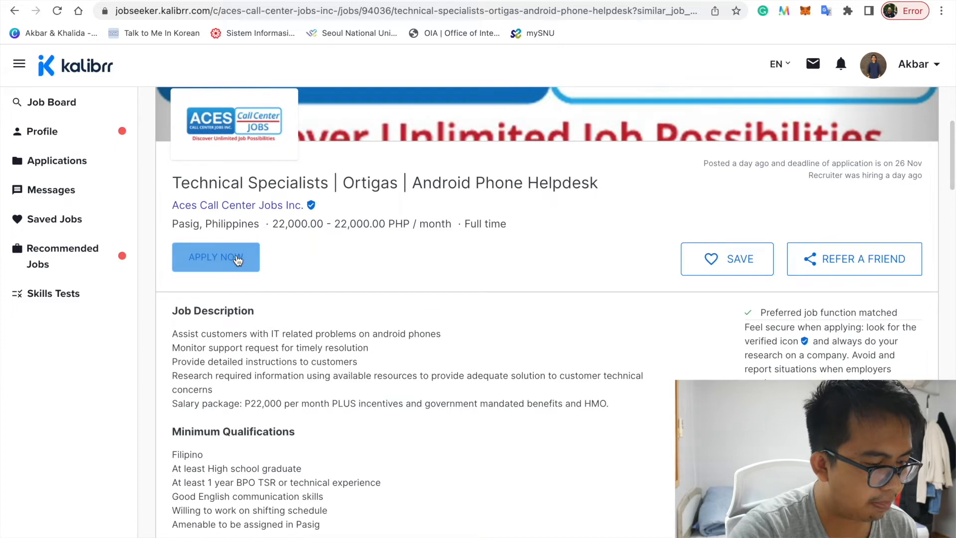
scroll(277, 323, down, 1)
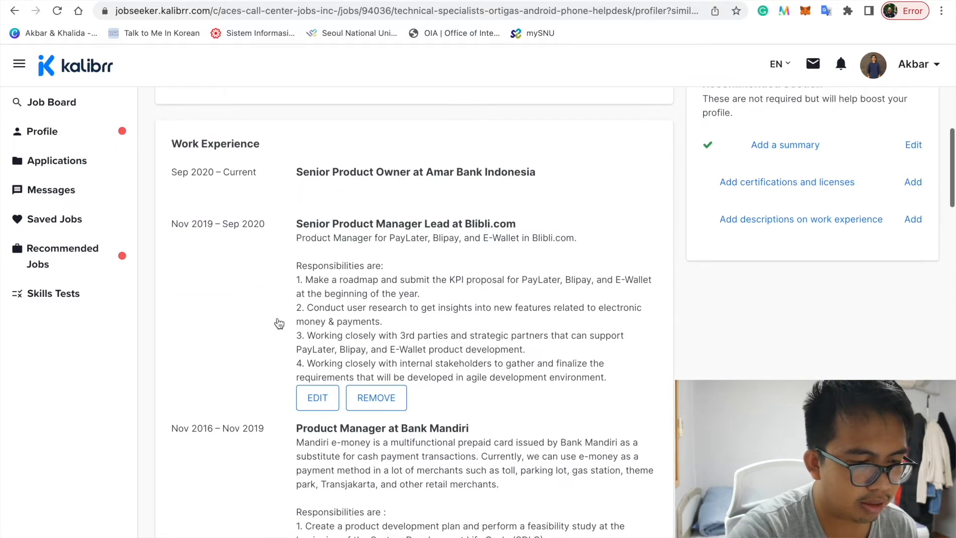
scroll(278, 324, up, 4)
scroll(639, 294, up, 1)
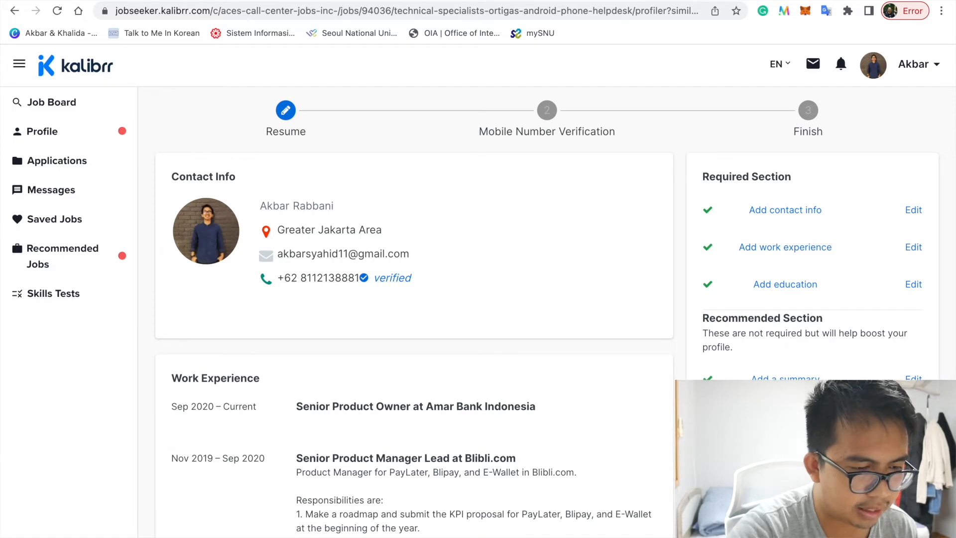
scroll(796, 359, down, 3)
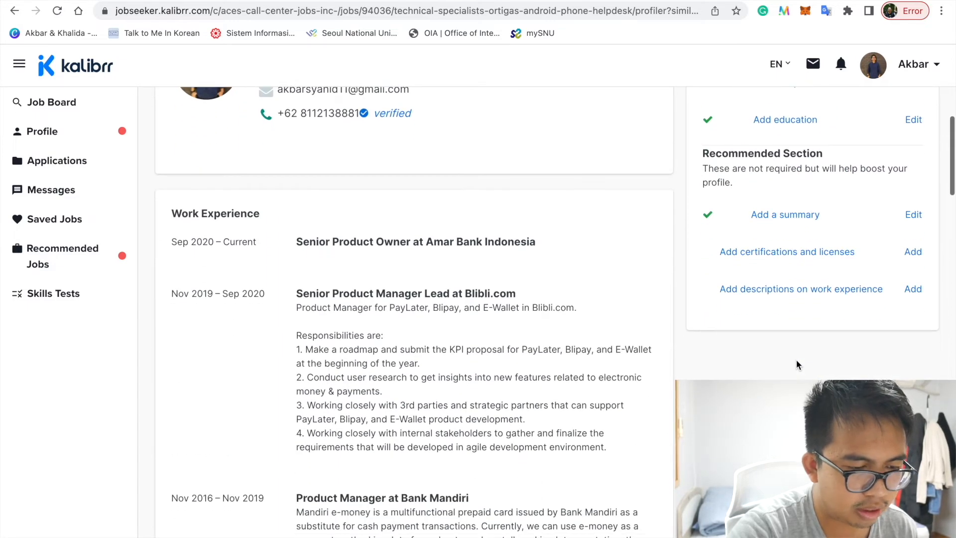
scroll(796, 360, up, 2)
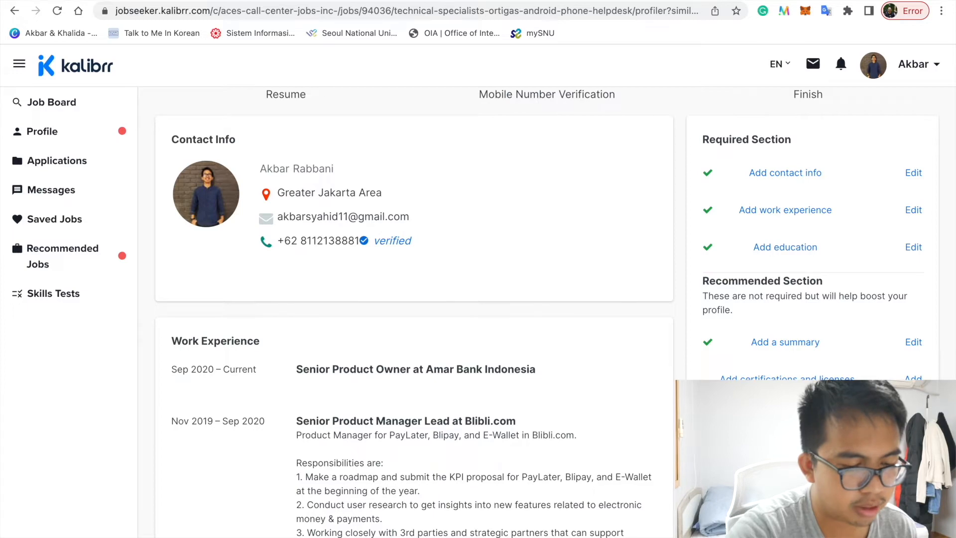
scroll(414, 309, down, 10)
scroll(413, 308, down, 8)
scroll(413, 308, up, 20)
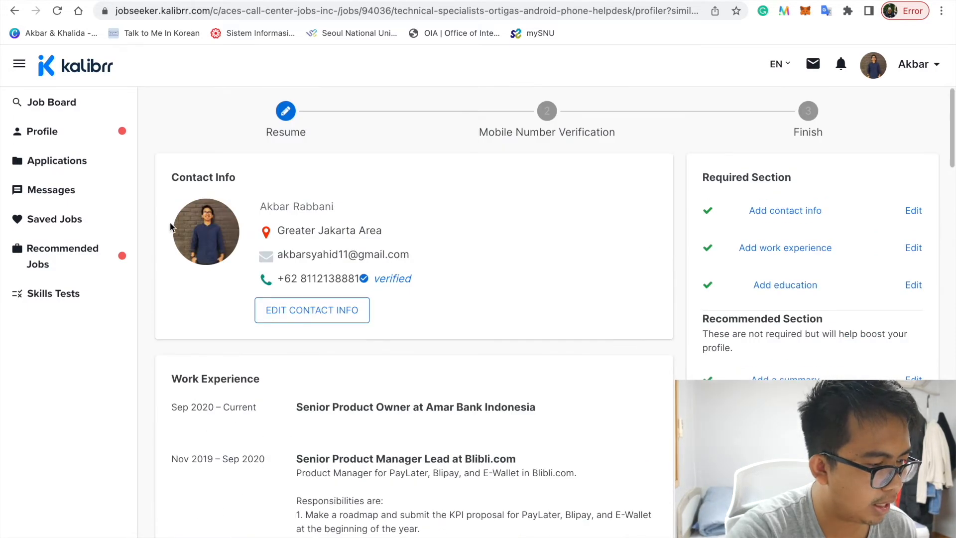
Step: Return to the Applications page, browse jobs from it, and look through the job board listings
click(111, 170)
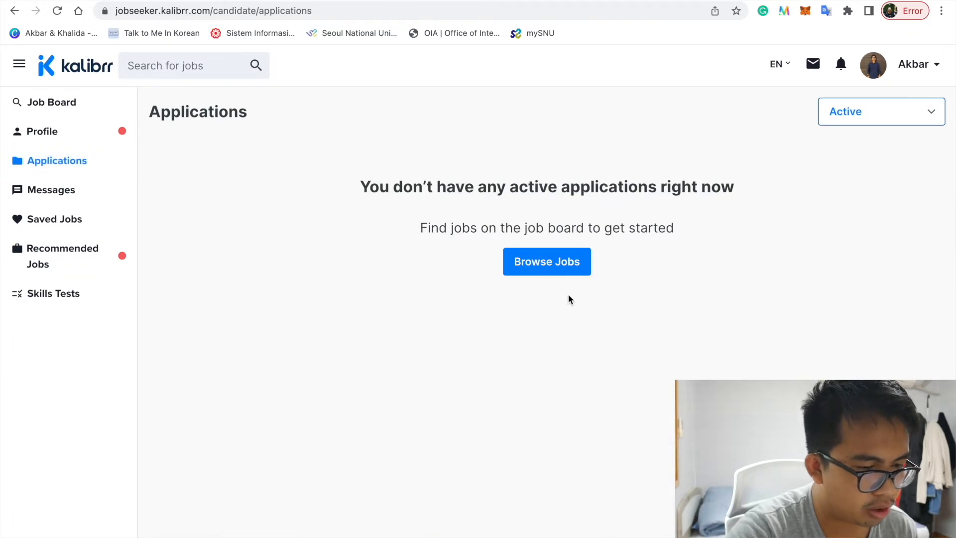
click(534, 264)
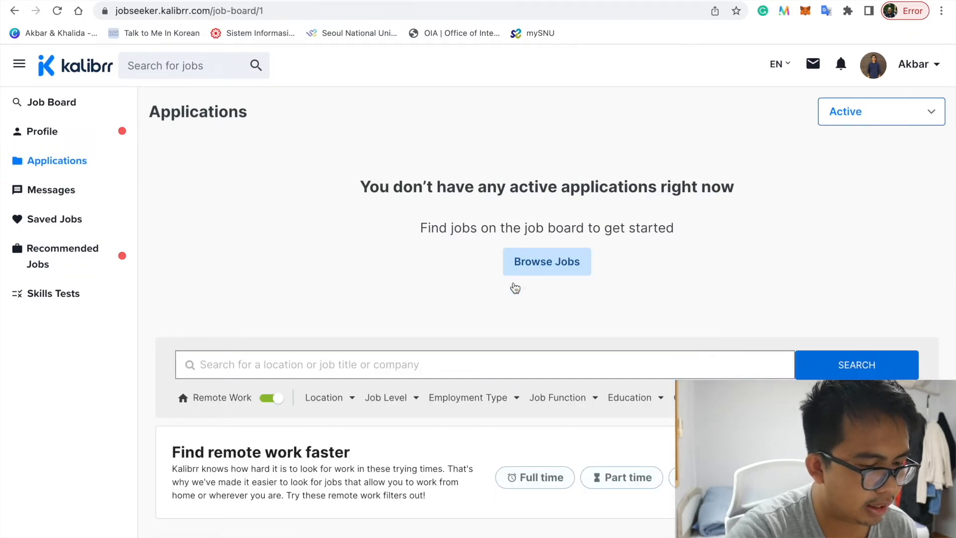
scroll(511, 298, down, 7)
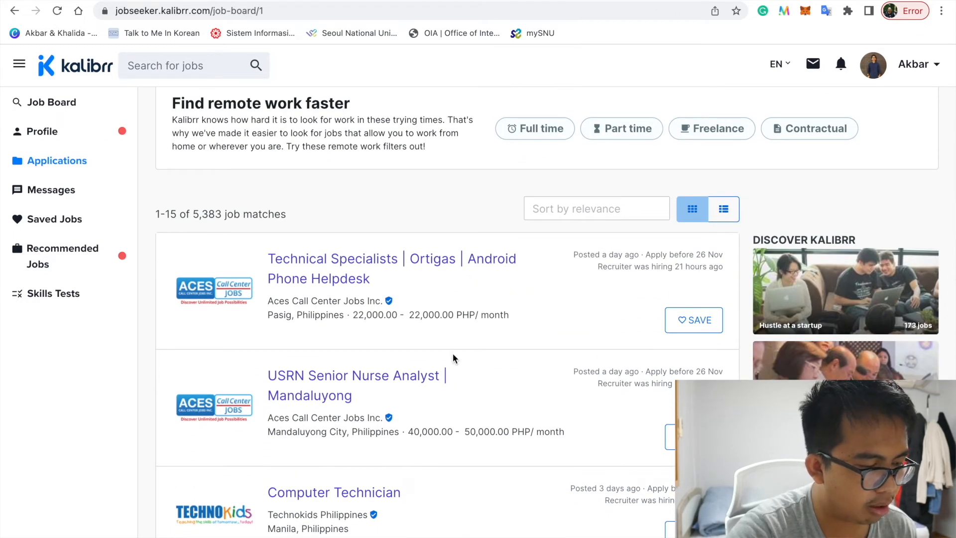
scroll(452, 354, down, 1)
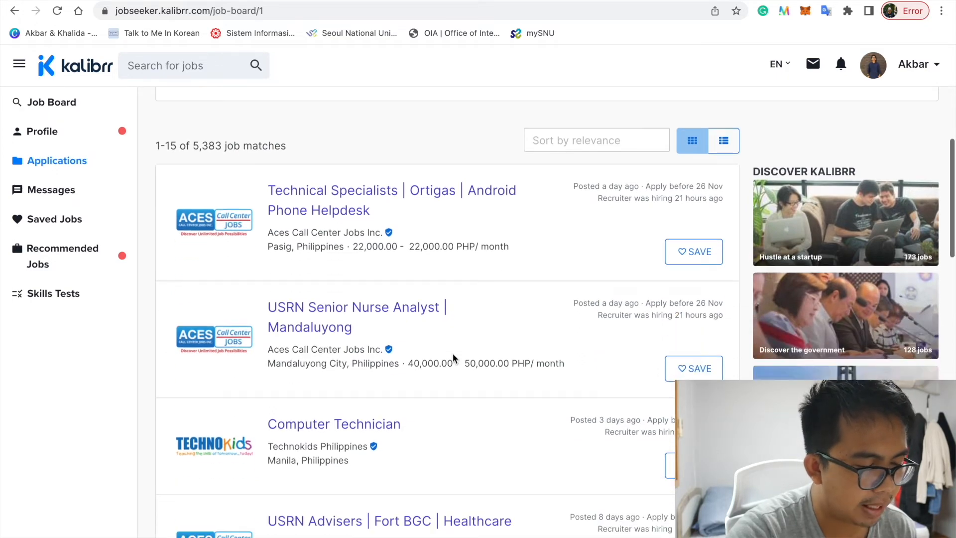
scroll(452, 354, up, 4)
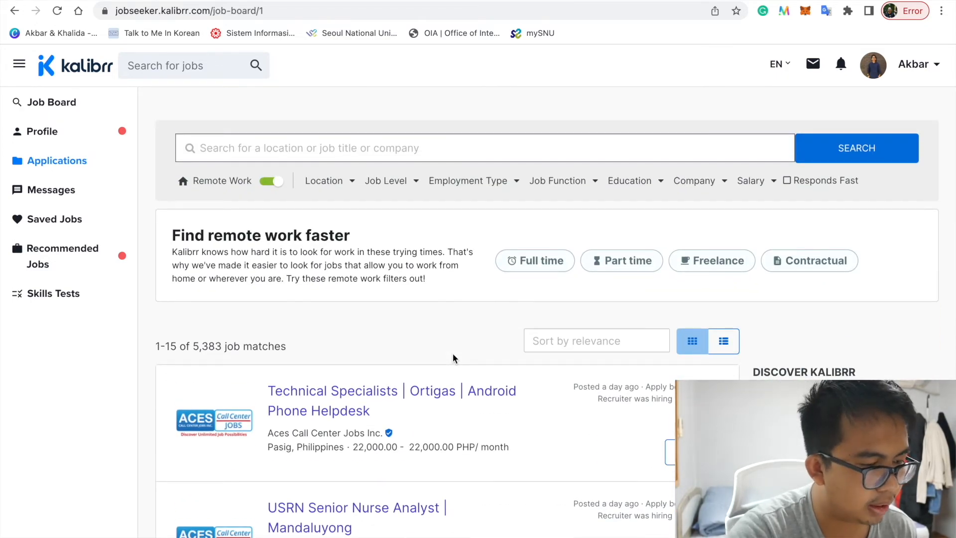
scroll(452, 354, down, 15)
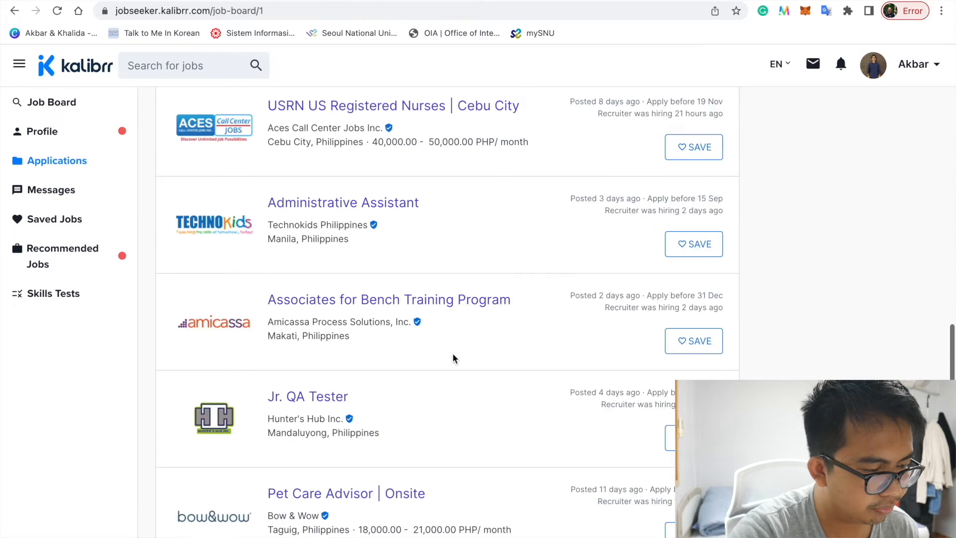
scroll(453, 354, down, 3)
scroll(453, 354, up, 15)
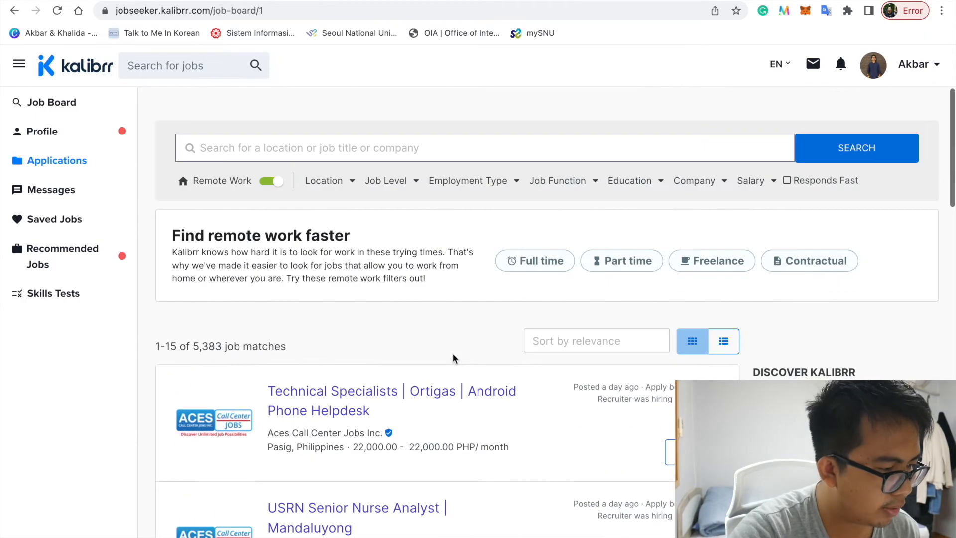
Step: Open Messages and look through the list of employer conversations and job invites
click(108, 197)
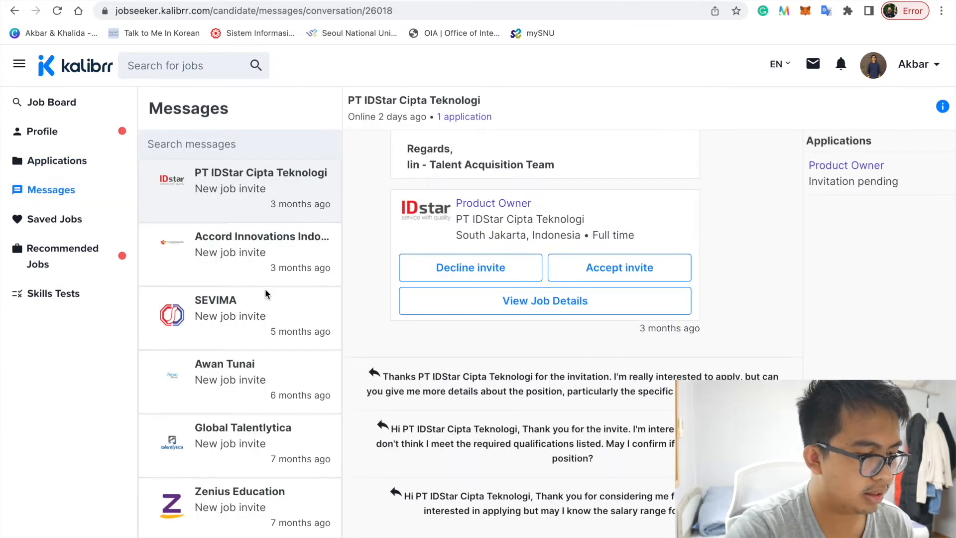
scroll(265, 293, down, 3)
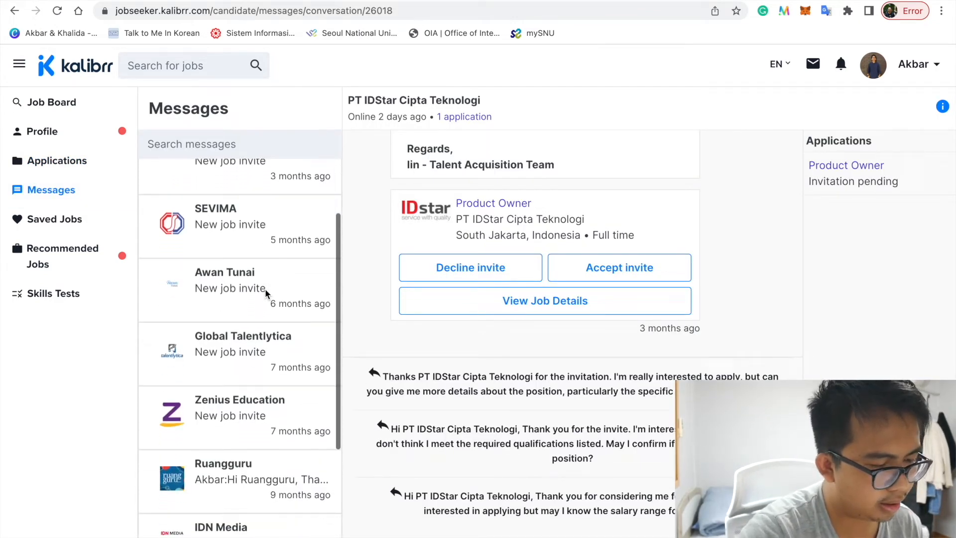
scroll(265, 289, down, 3)
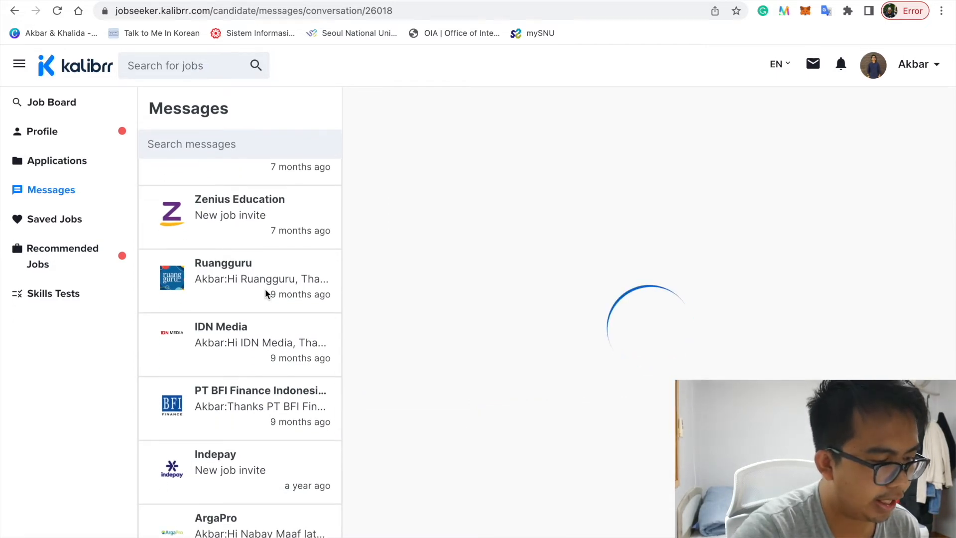
scroll(267, 293, up, 6)
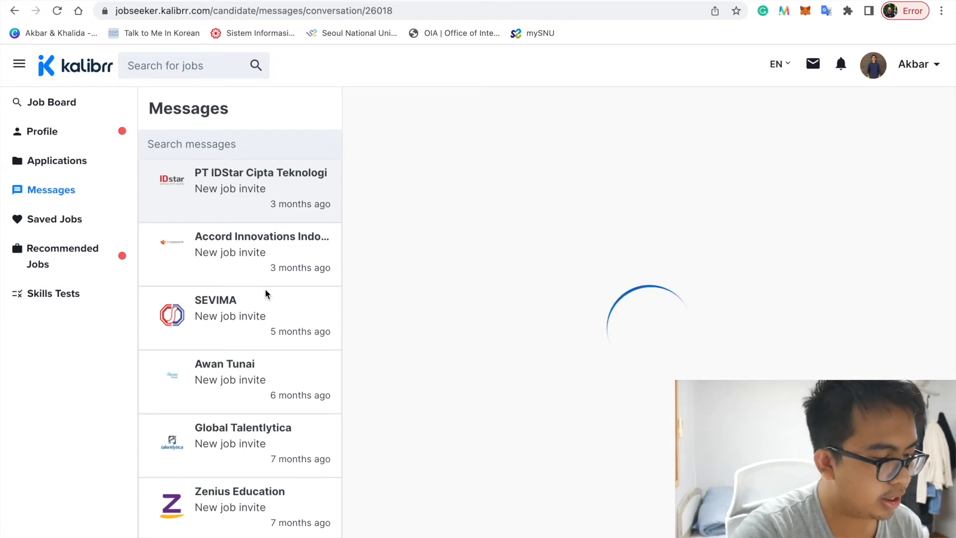
scroll(234, 333, down, 6)
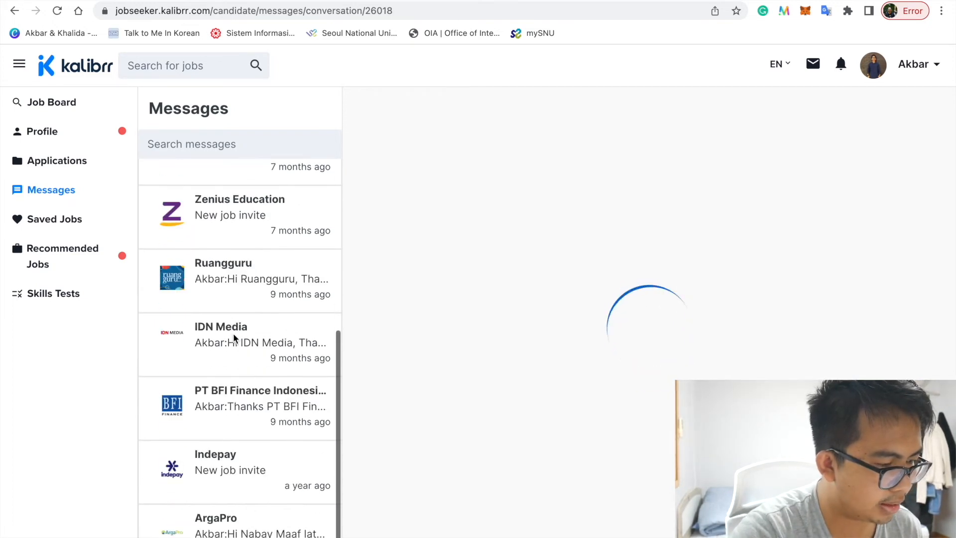
scroll(233, 333, up, 6)
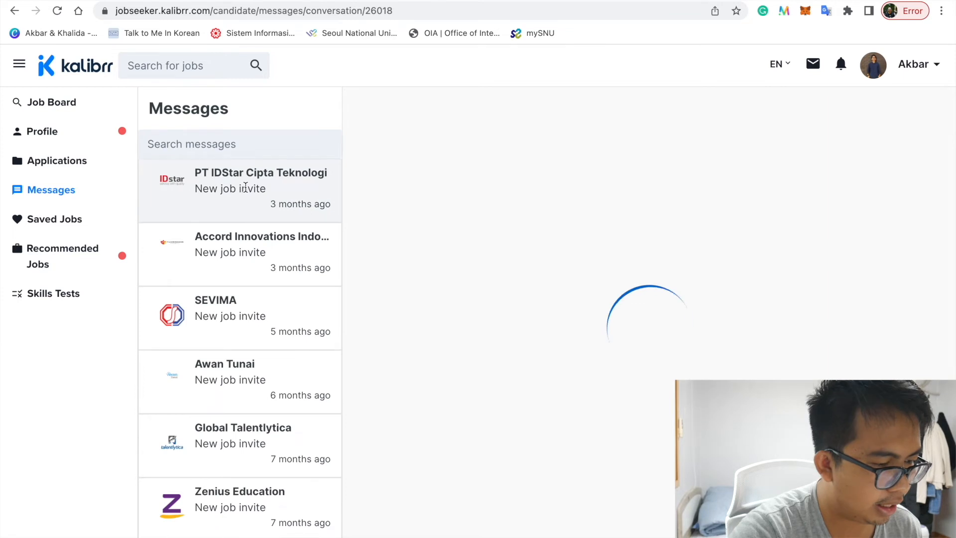
Step: Read the PT IDStar Cipta Teknologi invitation for Product Owner, including its accept, decline and job details options
scroll(366, 266, up, 4)
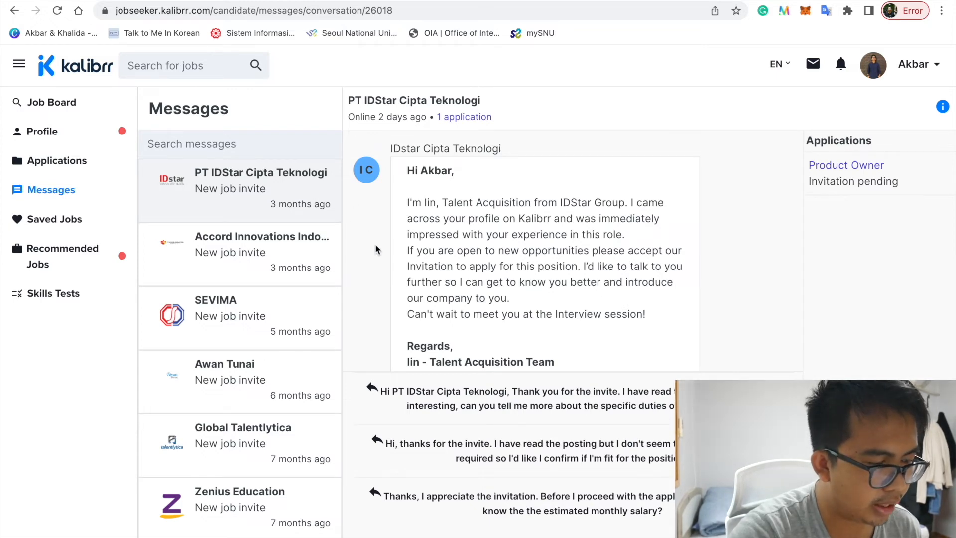
scroll(375, 244, down, 4)
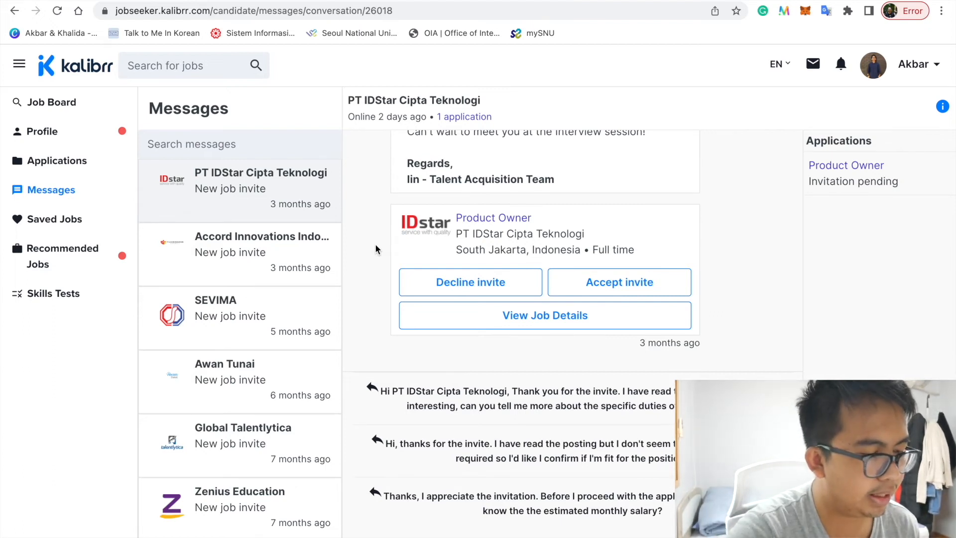
scroll(372, 263, up, 4)
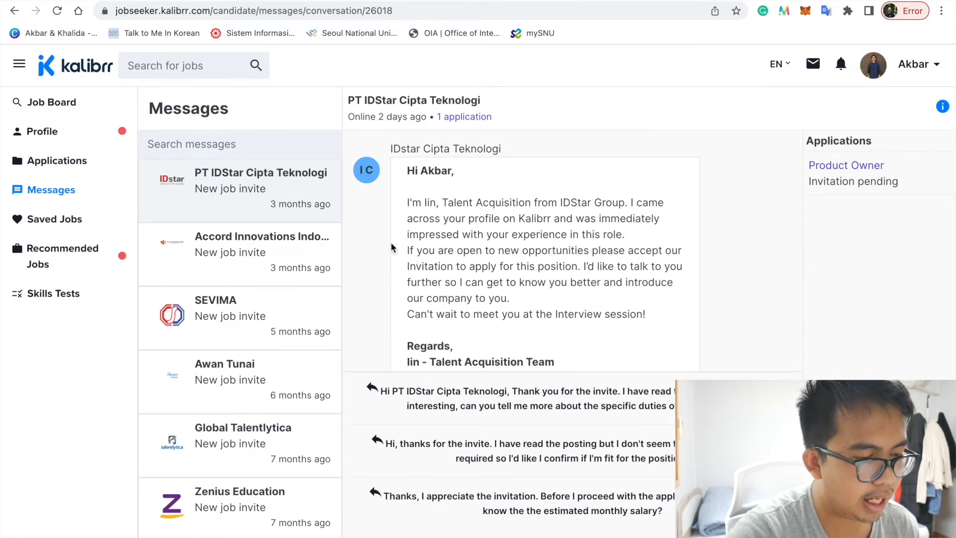
scroll(378, 282, down, 4)
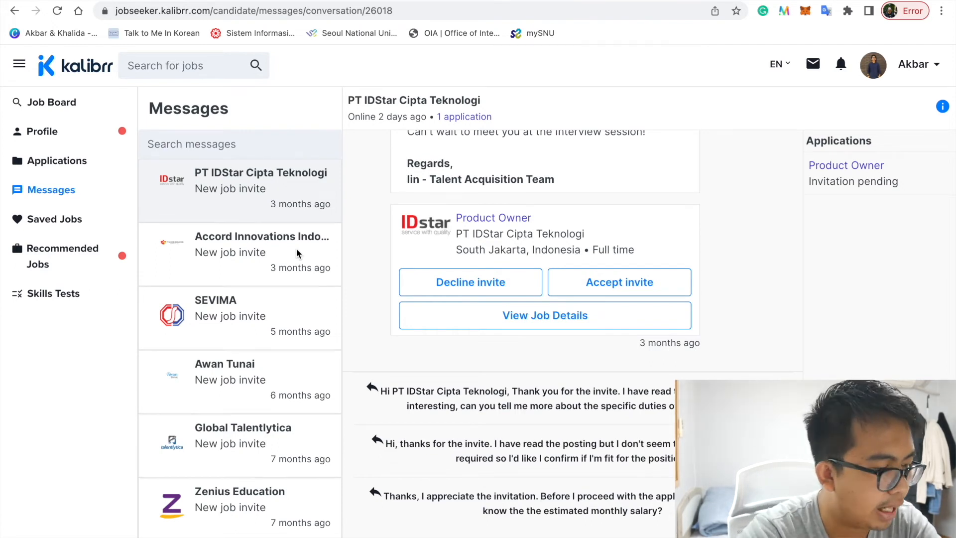
Step: View the Saved Jobs page, check its link to the job board, and return to Saved Jobs
click(43, 224)
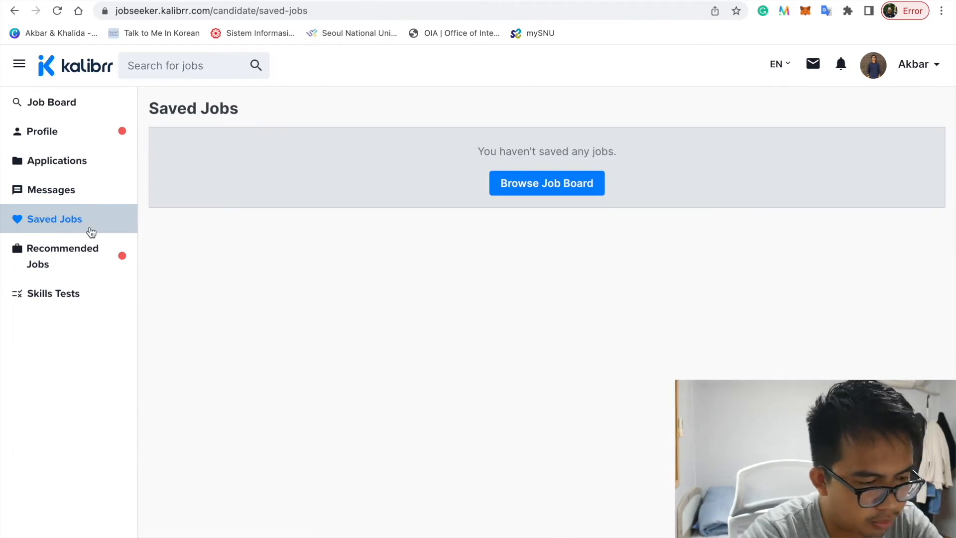
click(583, 195)
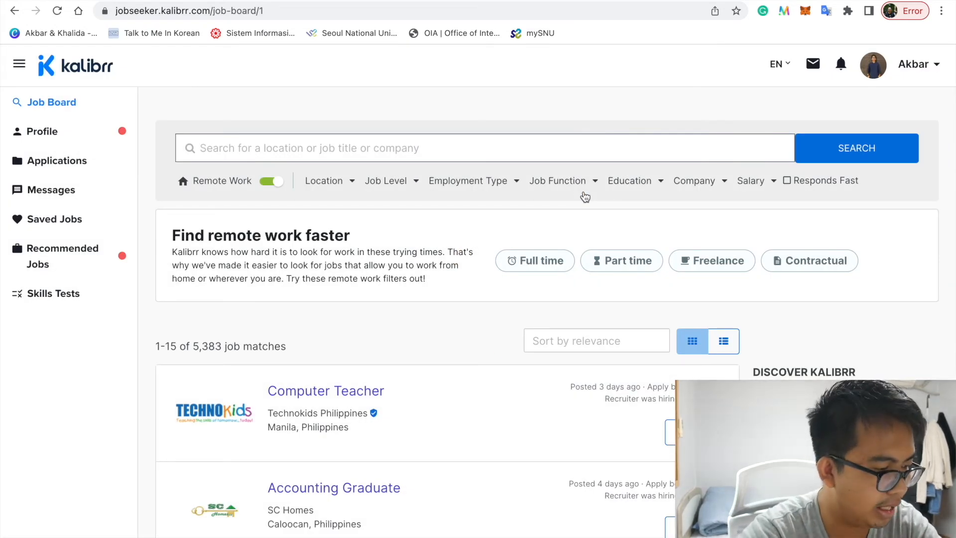
click(87, 216)
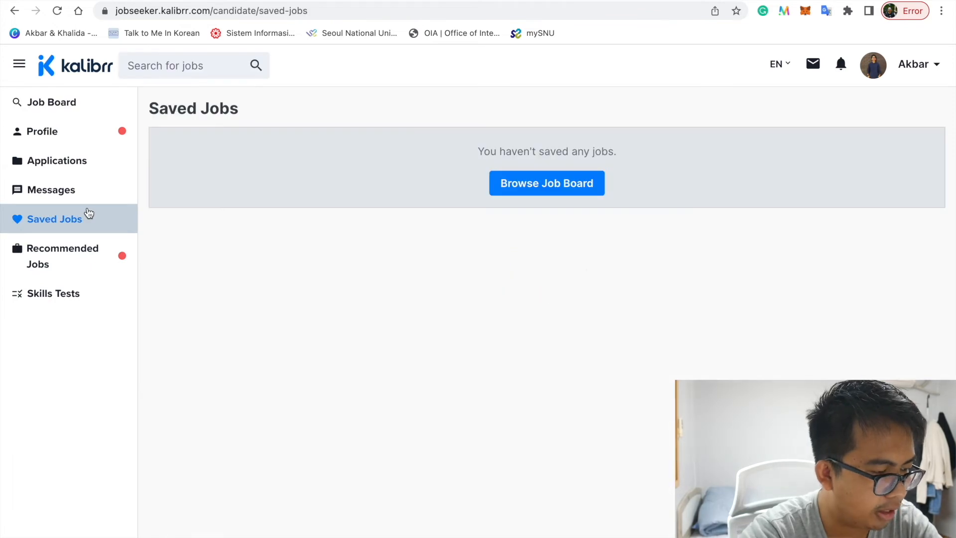
Step: View the Recommended Jobs page and look through its suggested product management positions
click(80, 255)
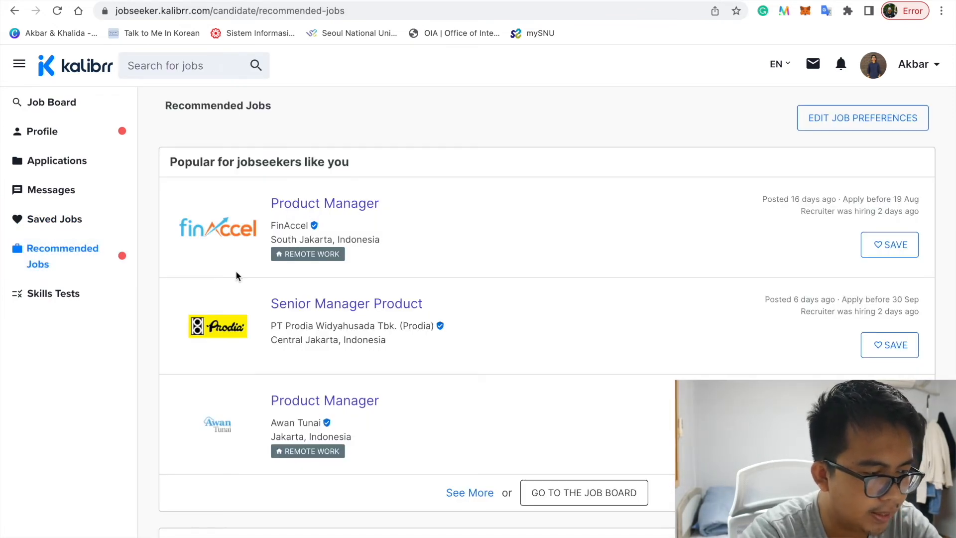
scroll(236, 275, down, 3)
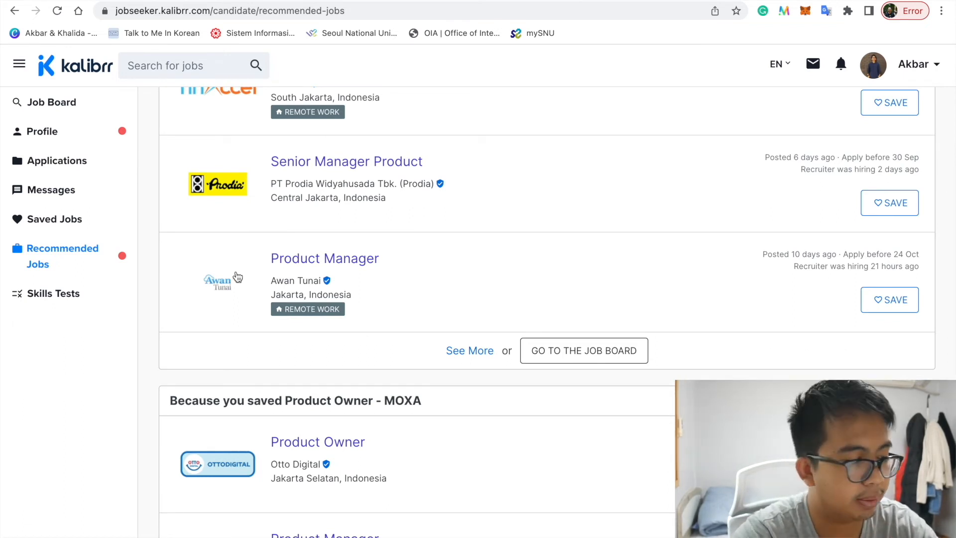
Step: Open Skills Tests and look through the available exams, including the basic customer engagement and English communication tests
click(73, 295)
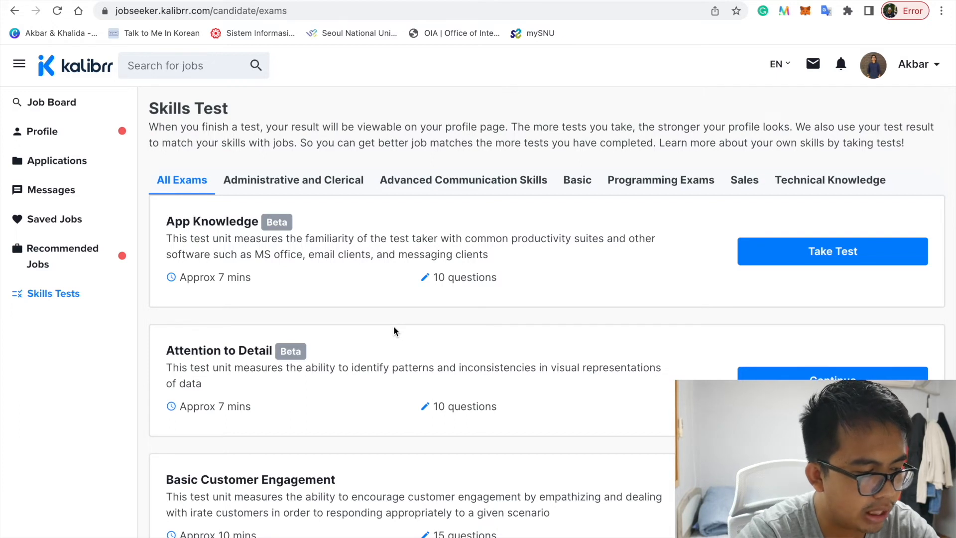
scroll(394, 331, down, 1)
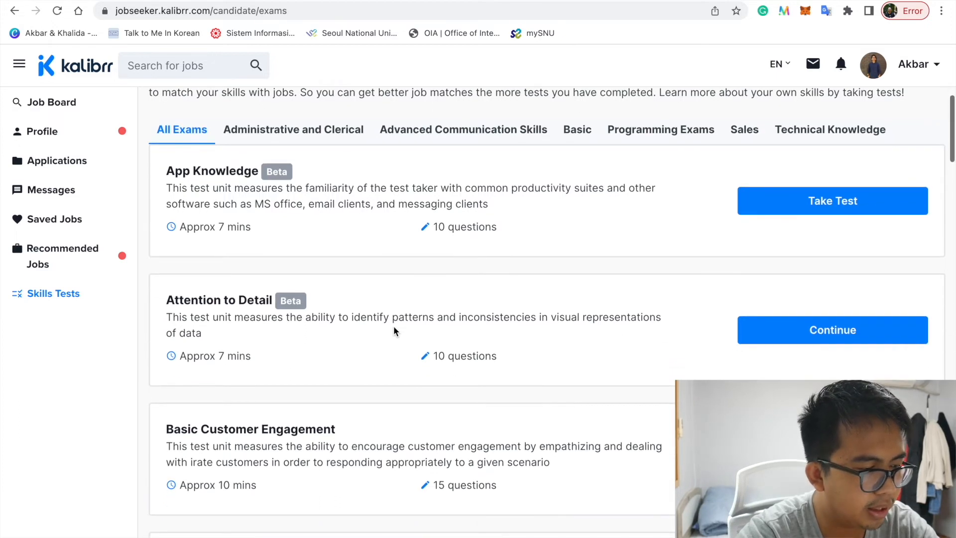
scroll(394, 327, up, 1)
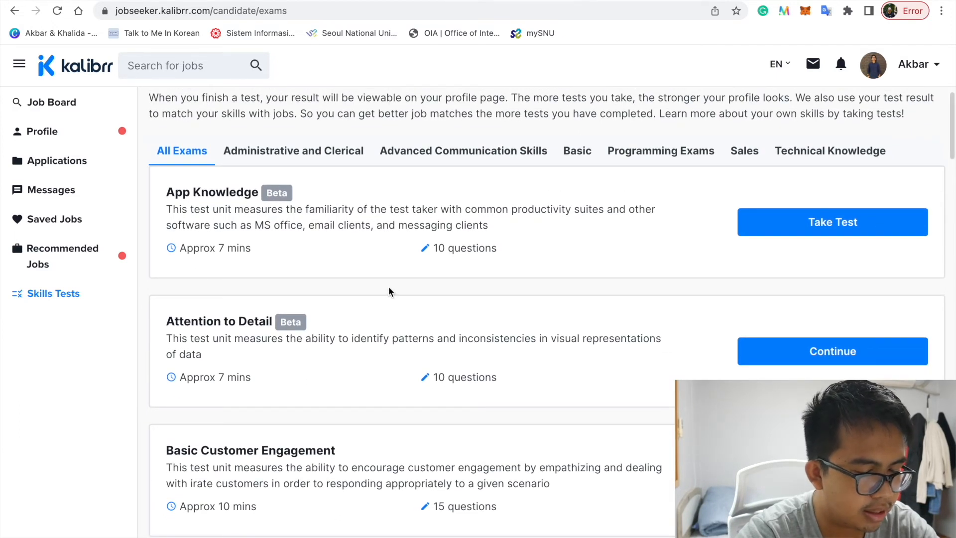
scroll(388, 291, down, 6)
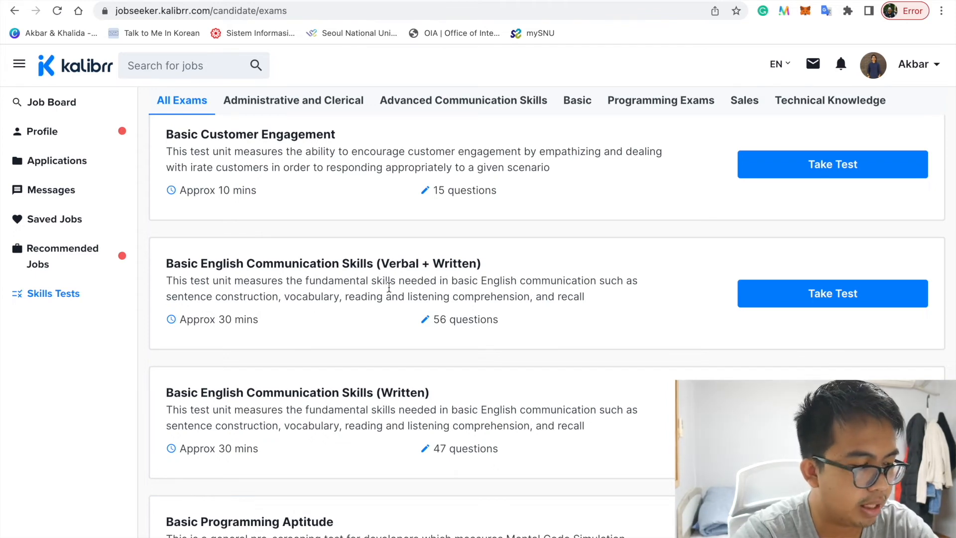
scroll(388, 288, down, 1)
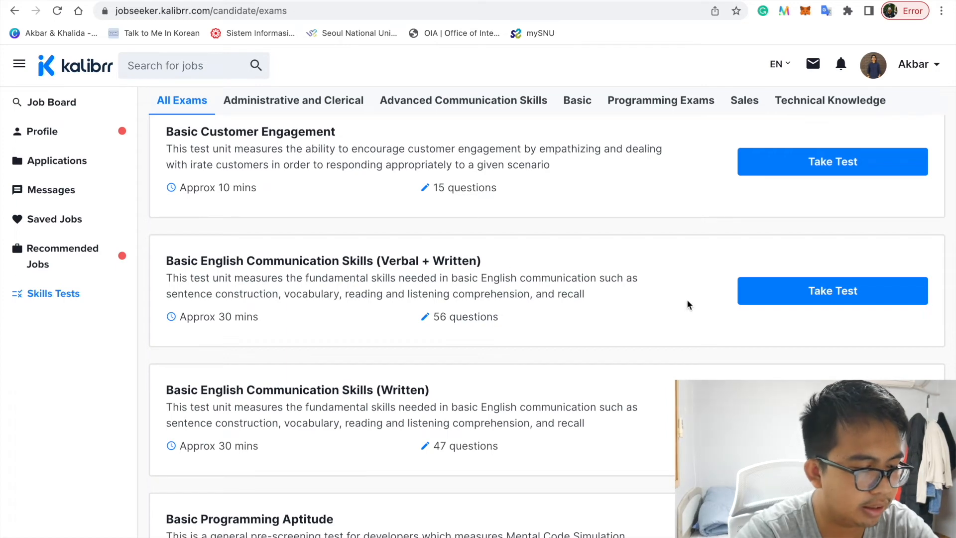
Step: Start the Basic English Communication Skills (Verbal + Written) test and select the answer "Please, can you hand me the blue book?"
click(747, 296)
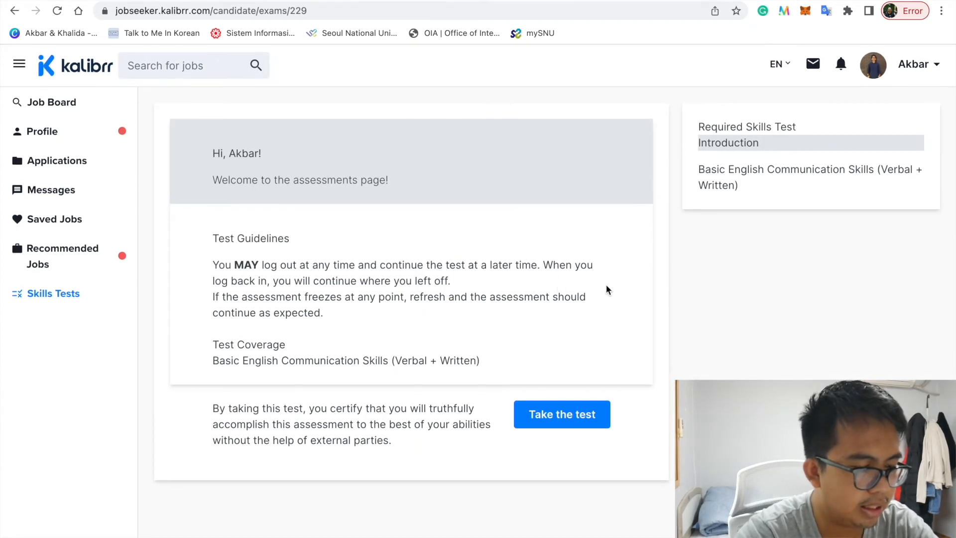
click(562, 414)
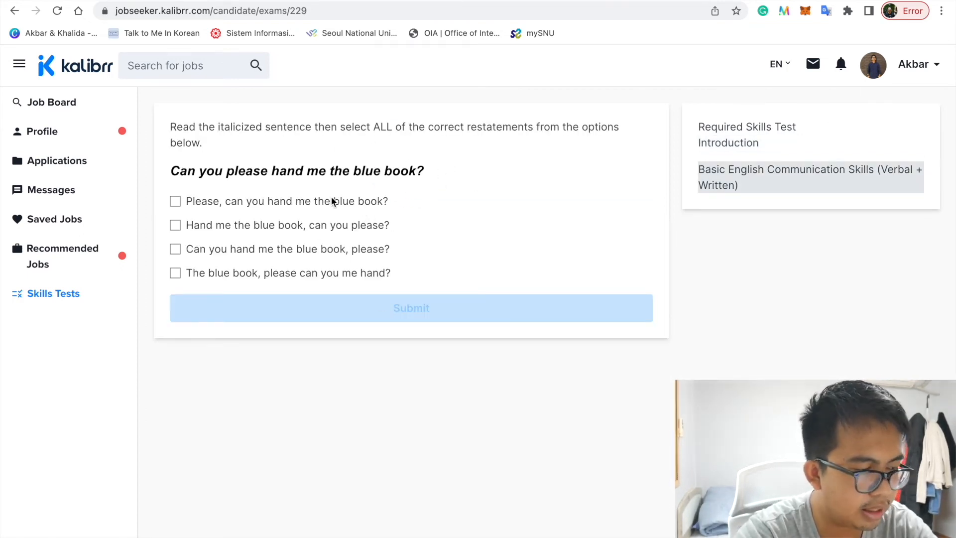
click(175, 201)
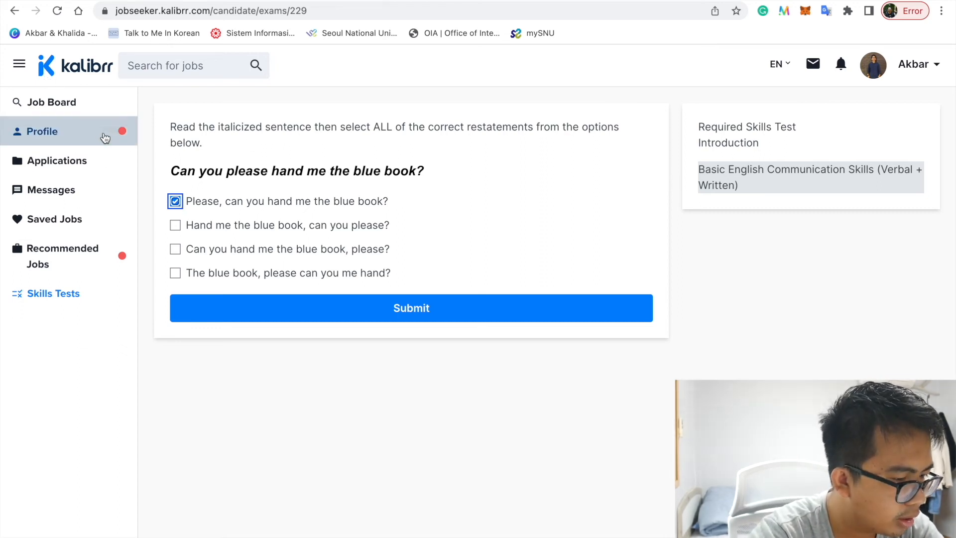
Step: Leave the skills test for the Profile page and collapse the side navigation
click(91, 114)
click(90, 130)
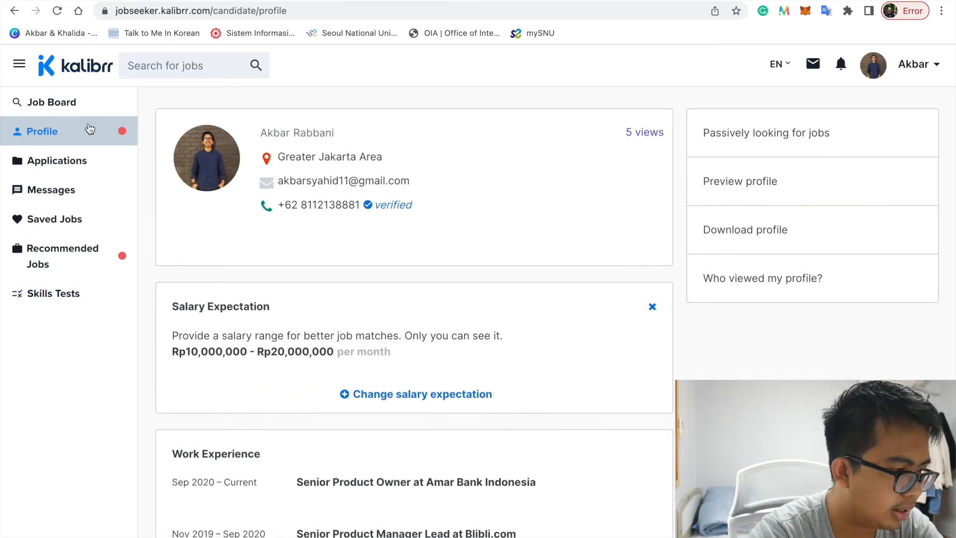
click(24, 68)
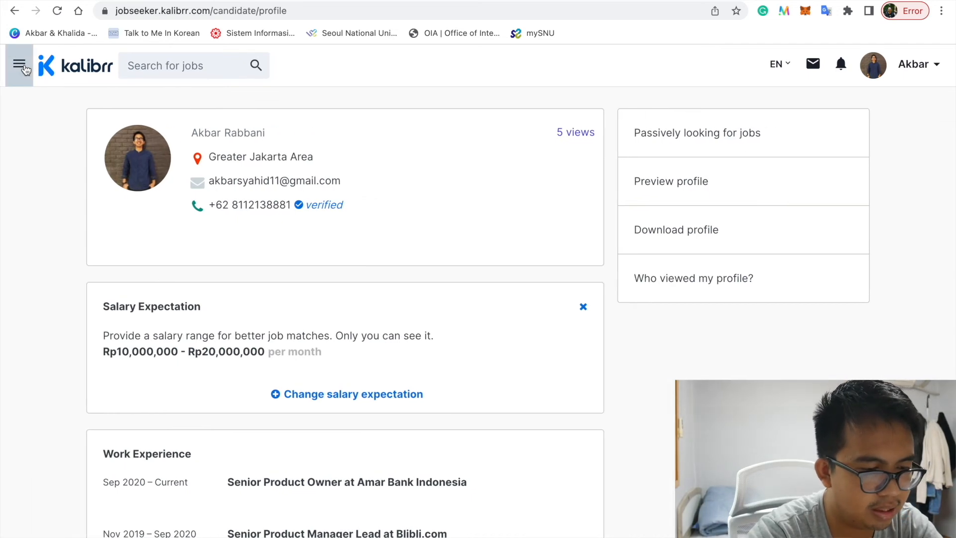
Step: Open Account Settings and look through all its sections, from changing the email to deactivating the account
click(906, 78)
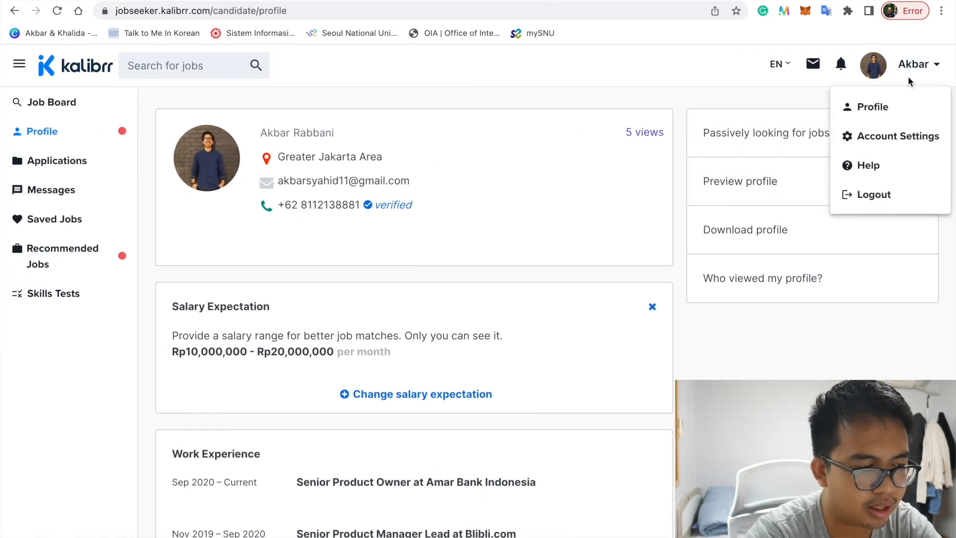
click(870, 144)
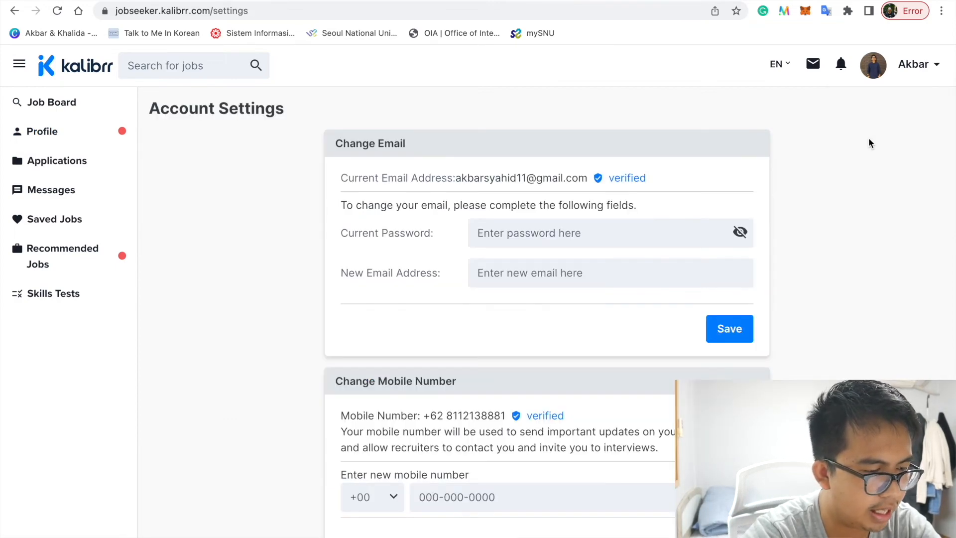
scroll(721, 345, down, 20)
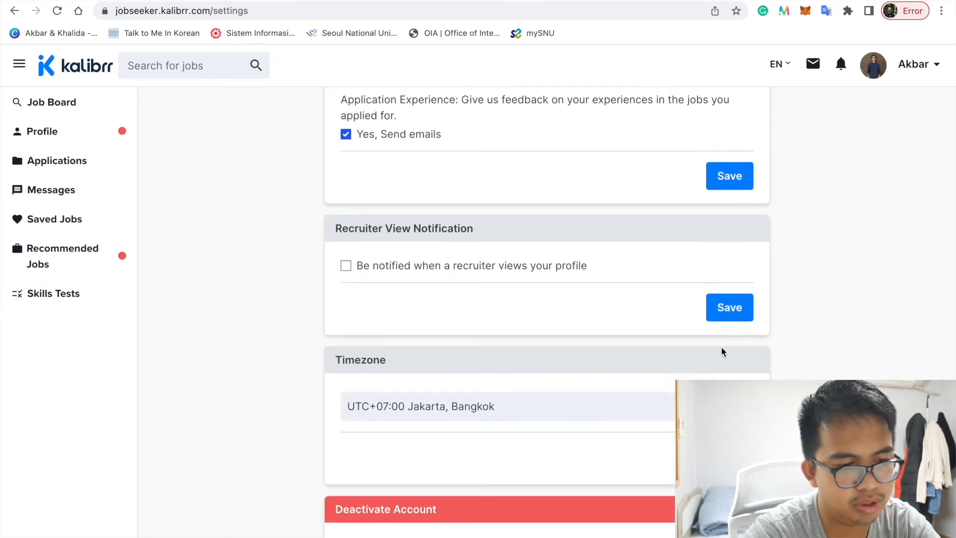
scroll(721, 345, up, 20)
Step: Open the Help page from the account options and return to the Profile page
click(907, 79)
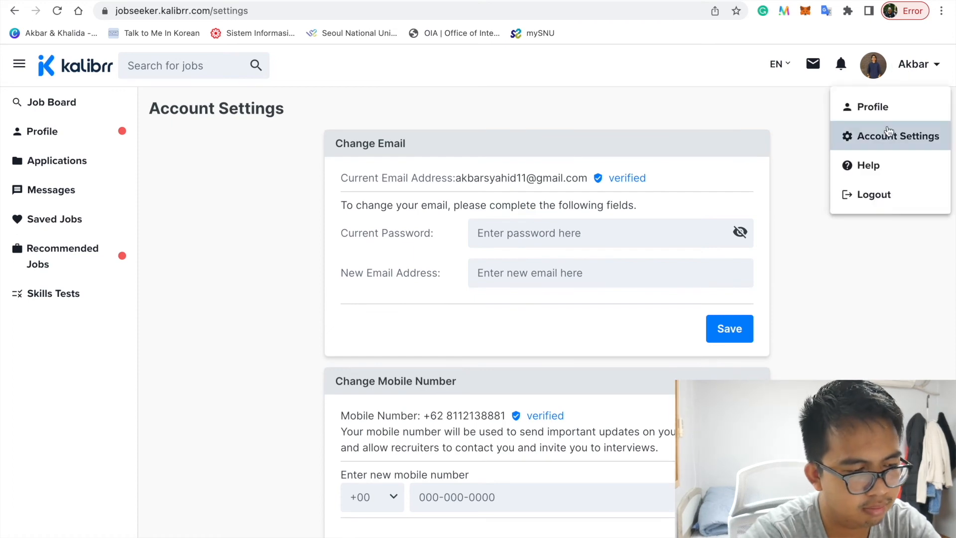
click(873, 163)
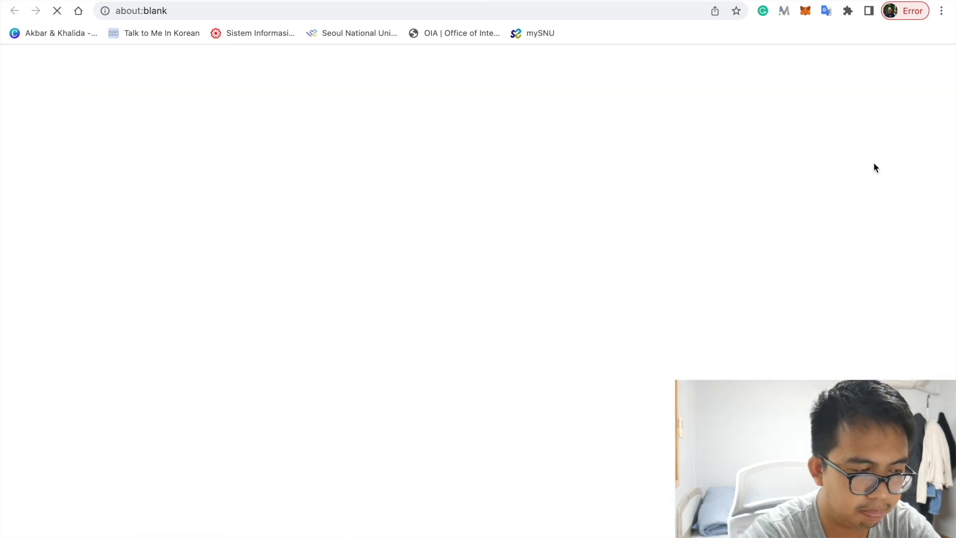
click(312, 1)
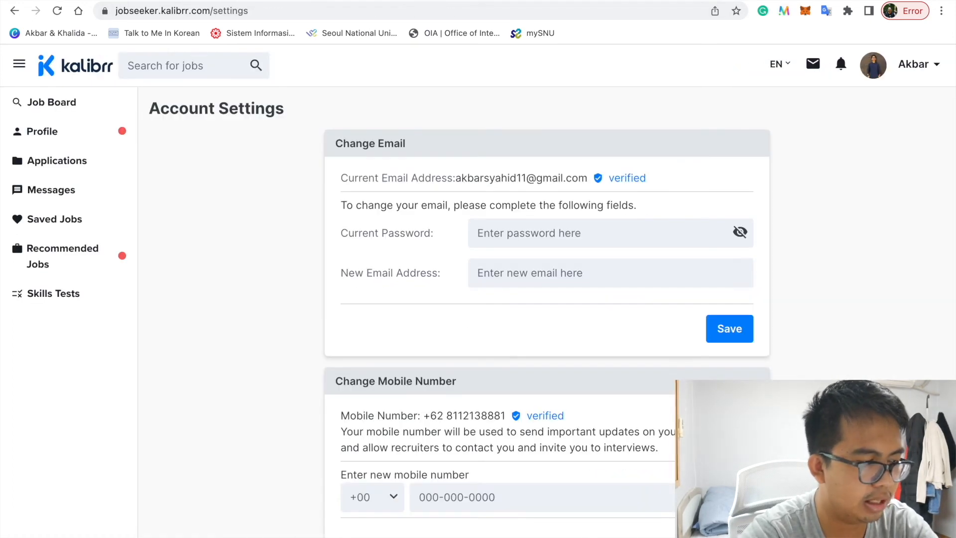
click(42, 126)
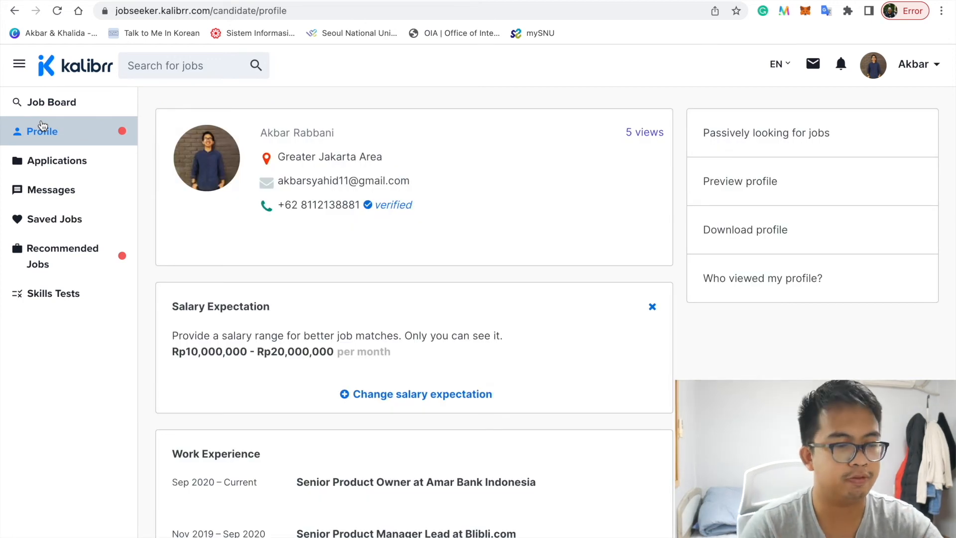